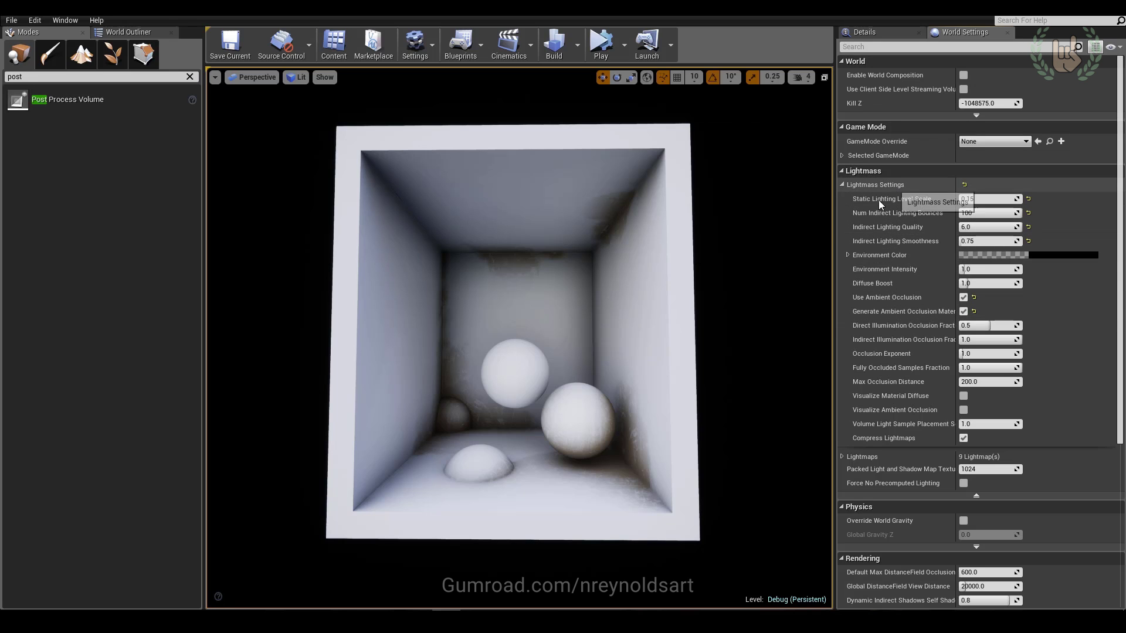
Step: Widen the name column in World Settings so the full Lightmass setting names can be read
scroll(910, 327, down, 2)
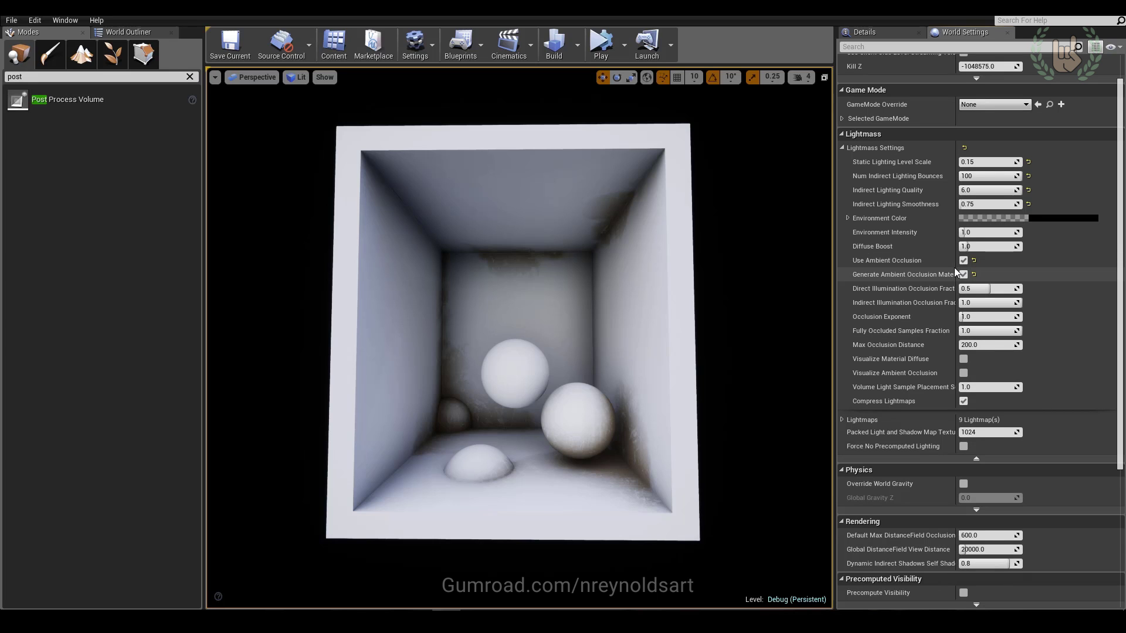
drag(954, 266, 989, 266)
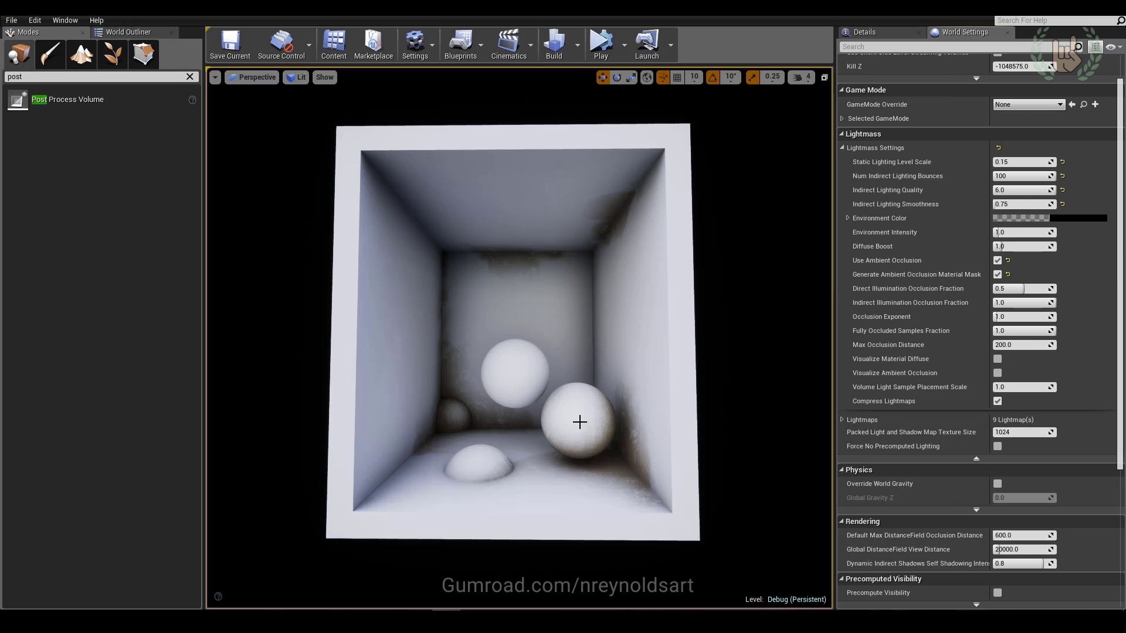
Step: Open the material assigned to the large sphere in the box's front corner and maximize its editor window
click(608, 426)
click(864, 33)
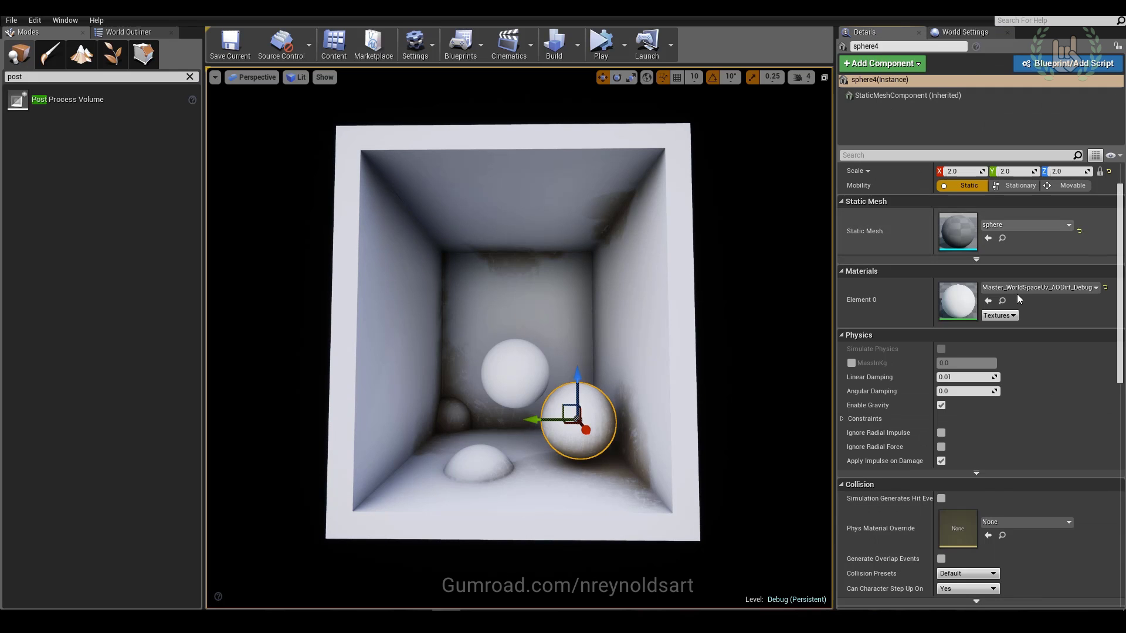
double_click(949, 307)
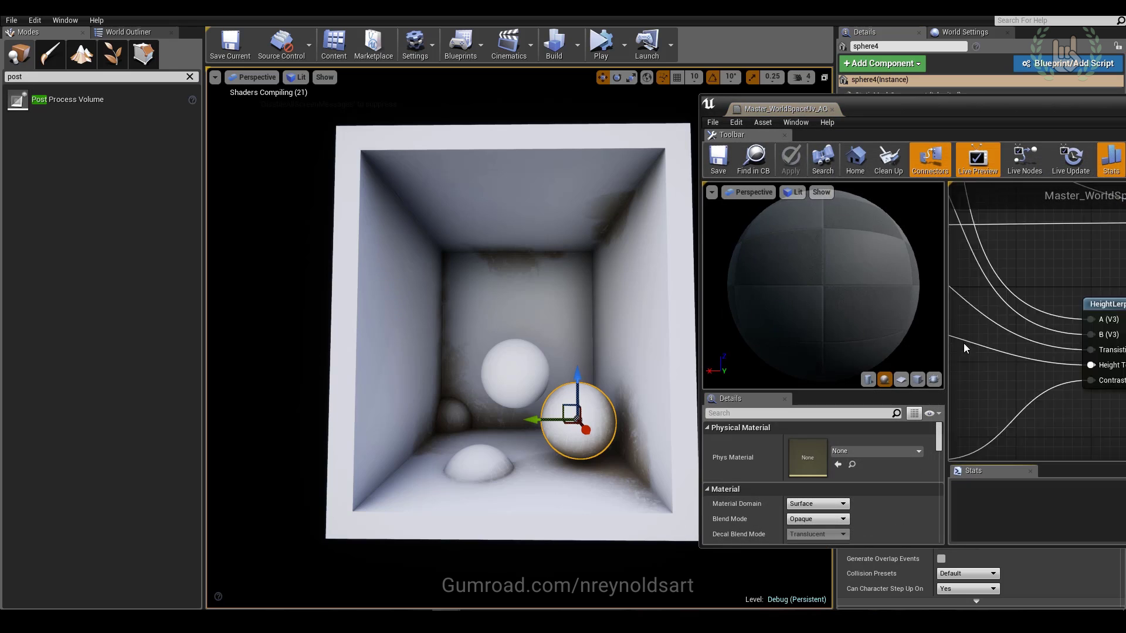
drag(933, 113, 519, 122)
double_click(519, 122)
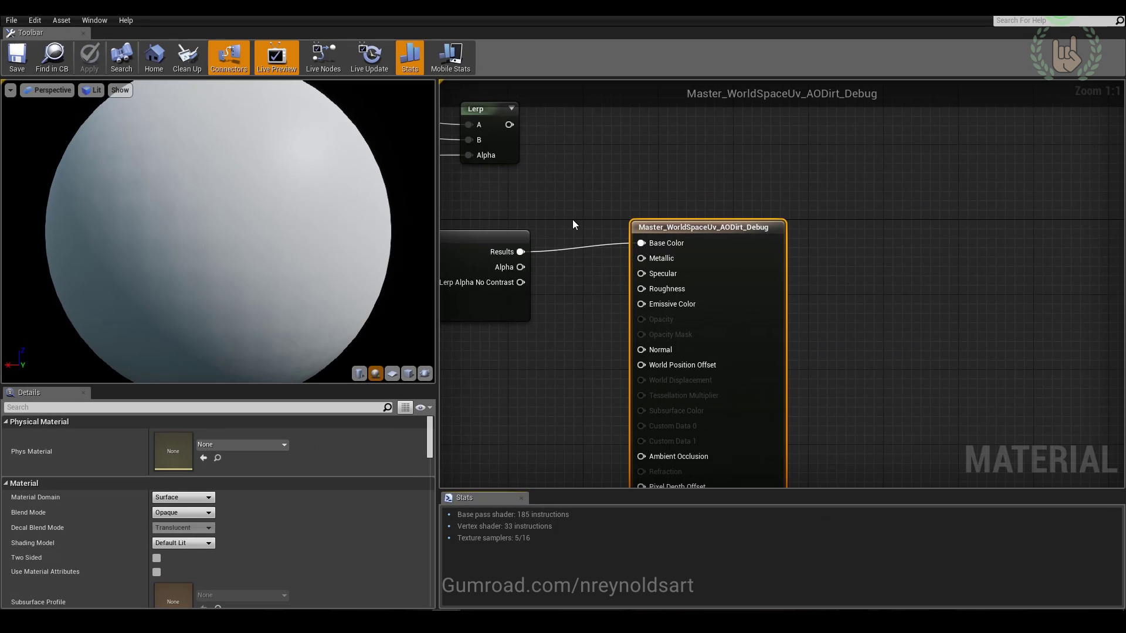
Step: Examine the PrecomputedAOMask node and how it feeds the Lerp and HeightLerp nodes together with the two colour constants
right_drag(528, 220, 822, 221)
right_drag(489, 139, 699, 322)
scroll(699, 322, down, 3)
scroll(699, 321, up, 2)
right_drag(565, 318, 595, 328)
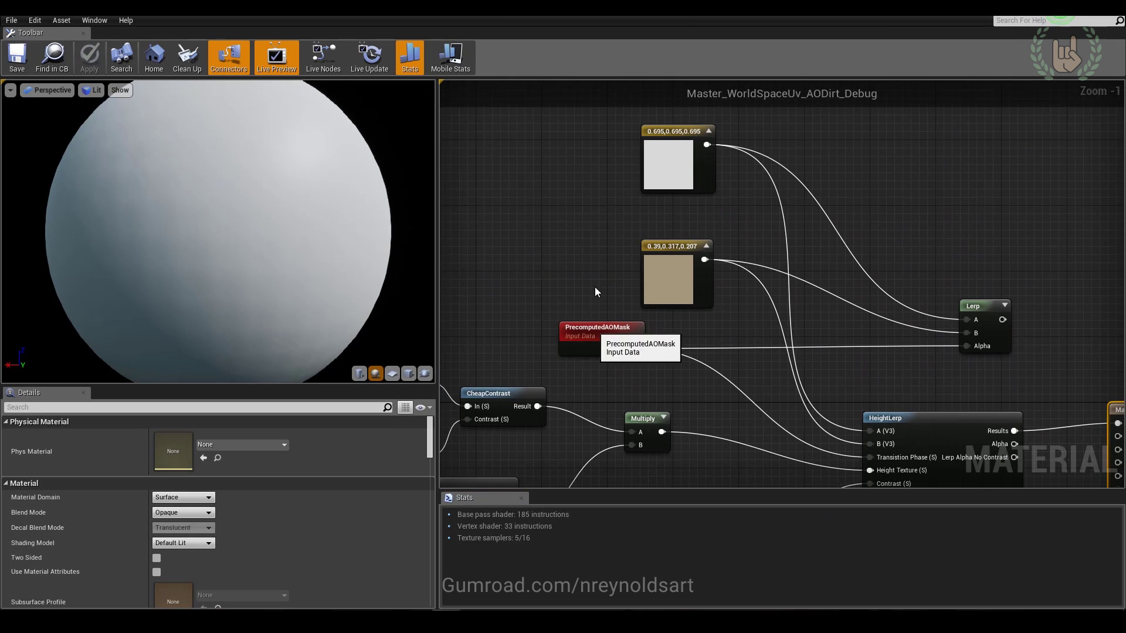
click(597, 332)
right_drag(756, 443, 842, 348)
right_drag(952, 322, 882, 317)
scroll(979, 279, down, 2)
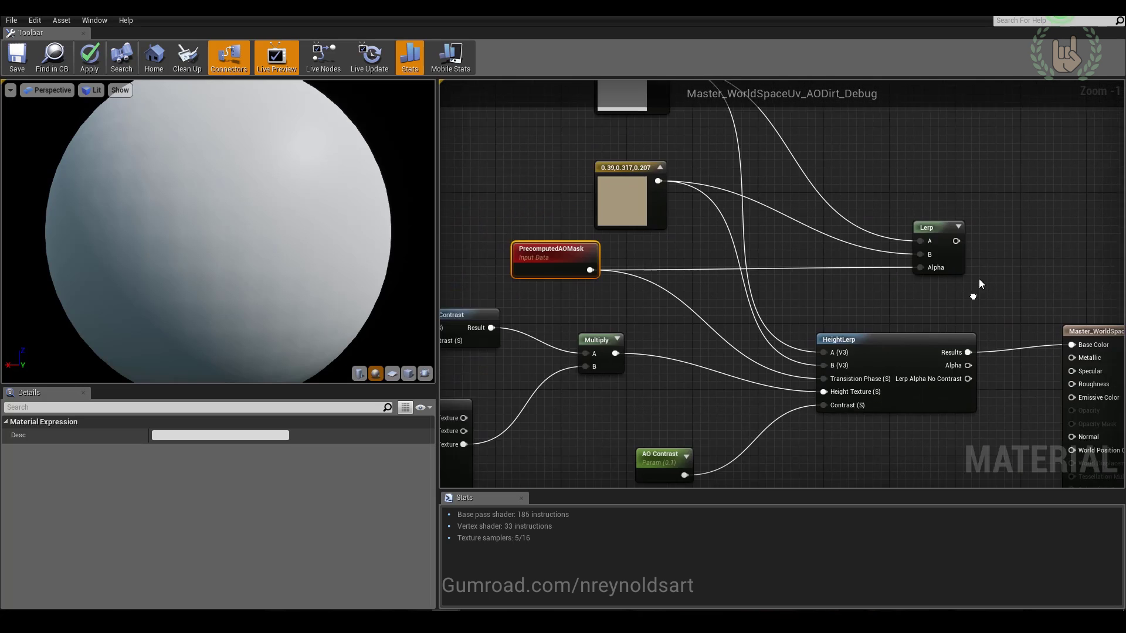
Step: Move the dirt texture, noise, Multiply, AO Contrast and HeightLerp nodes together down out of the way in the graph
drag(912, 305, 453, 448)
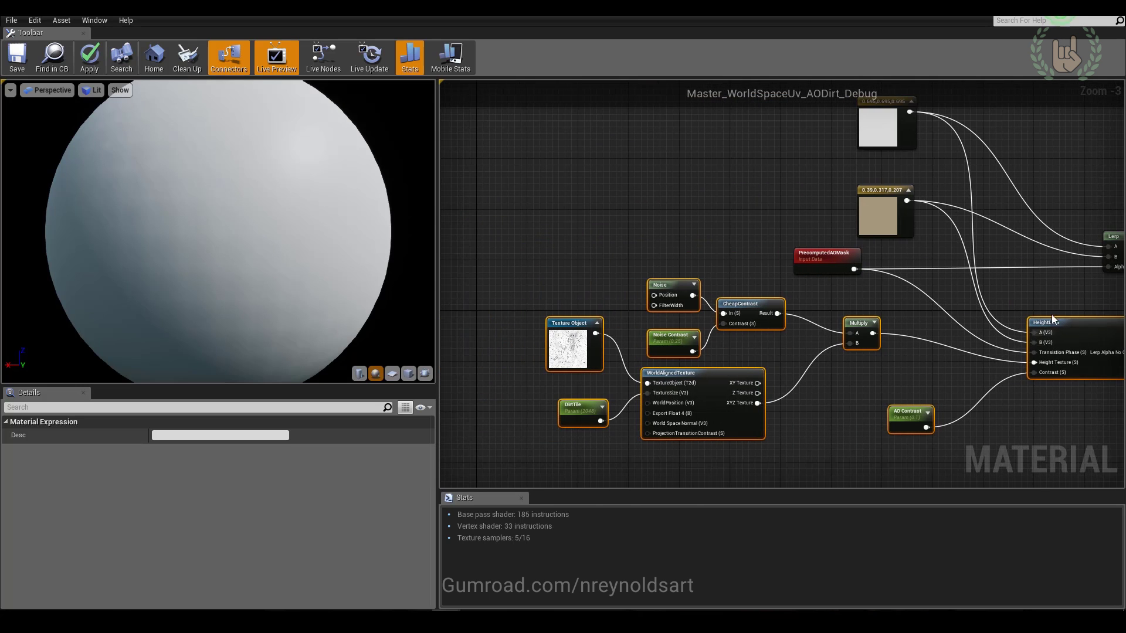
drag(1064, 326, 869, 498)
right_drag(1102, 117, 805, 356)
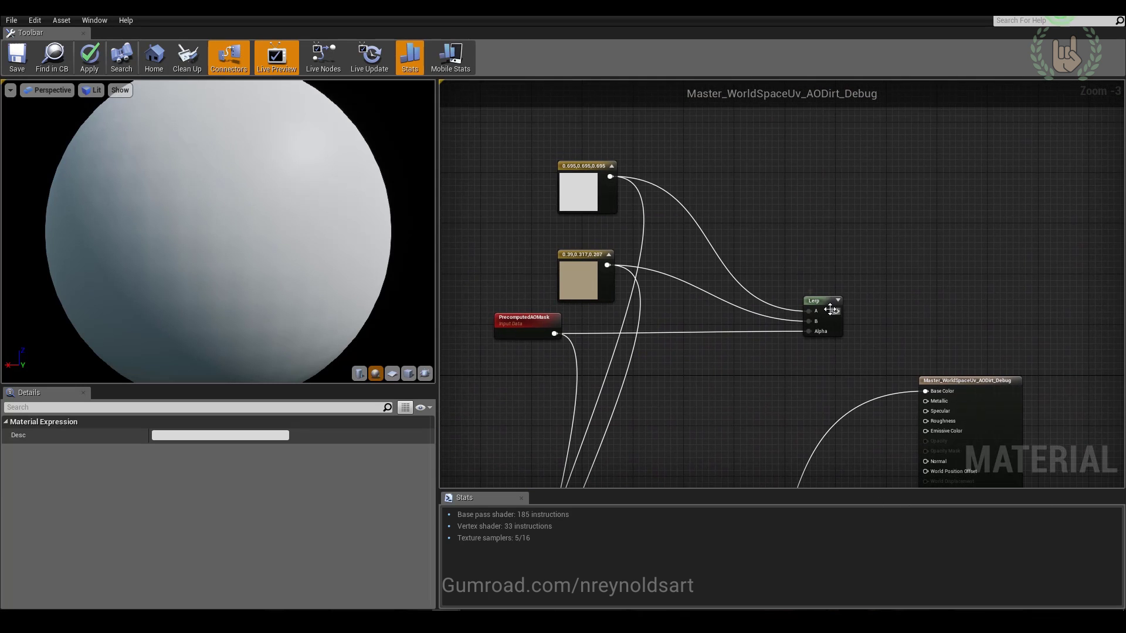
Step: Connect the Lerp output to Base Color and move the PrecomputedAOMask node slightly lower below the two colour constants
drag(835, 310, 932, 392)
right_drag(828, 255, 858, 305)
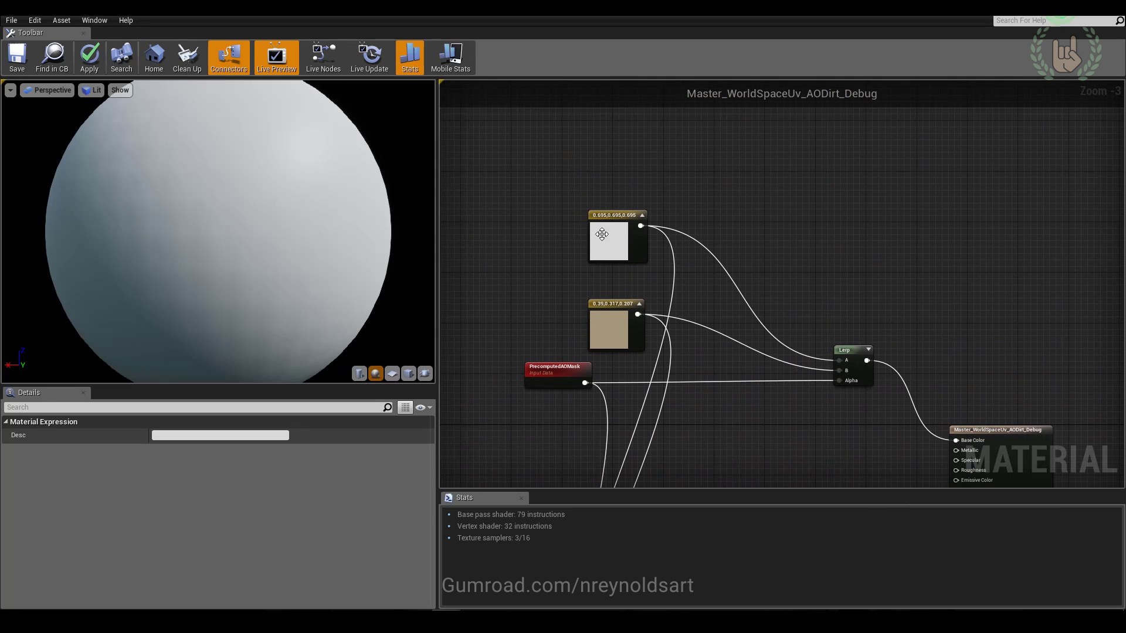
click(599, 238)
click(610, 328)
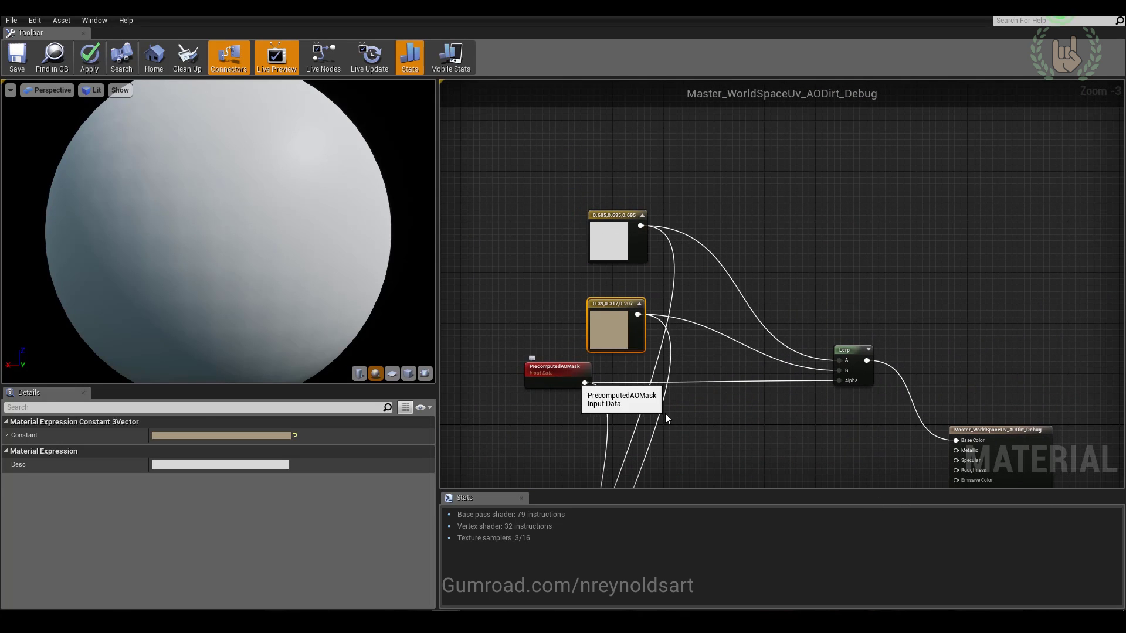
drag(532, 373, 550, 404)
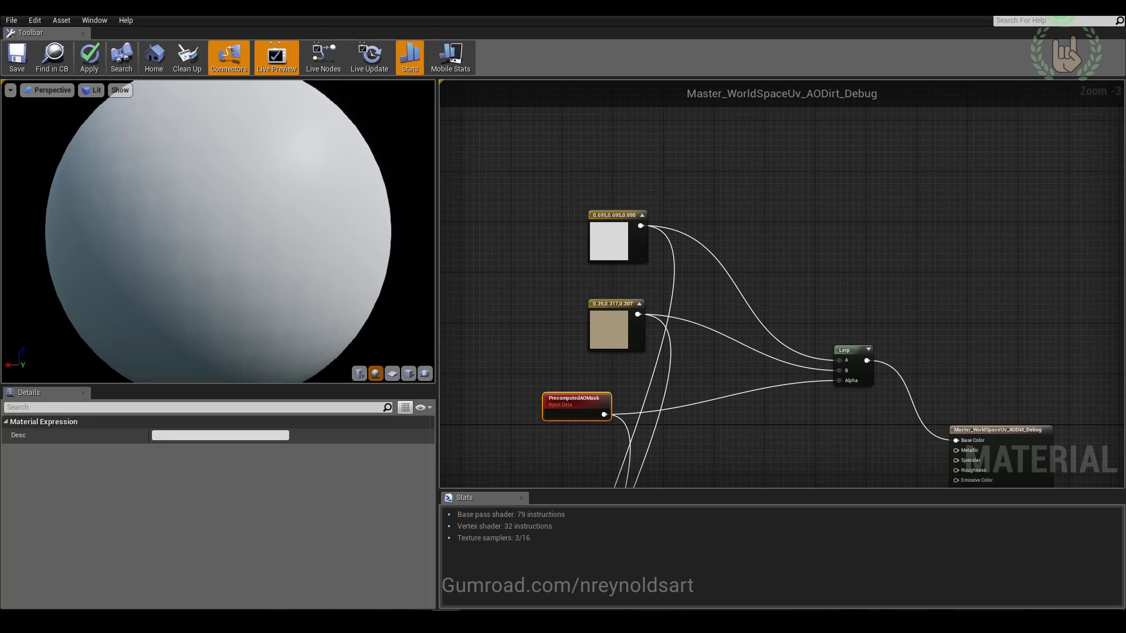
Step: Restore the material editor to a smaller window beside the level view and save the material
drag(267, 18, 868, 130)
right_drag(558, 291, 557, 196)
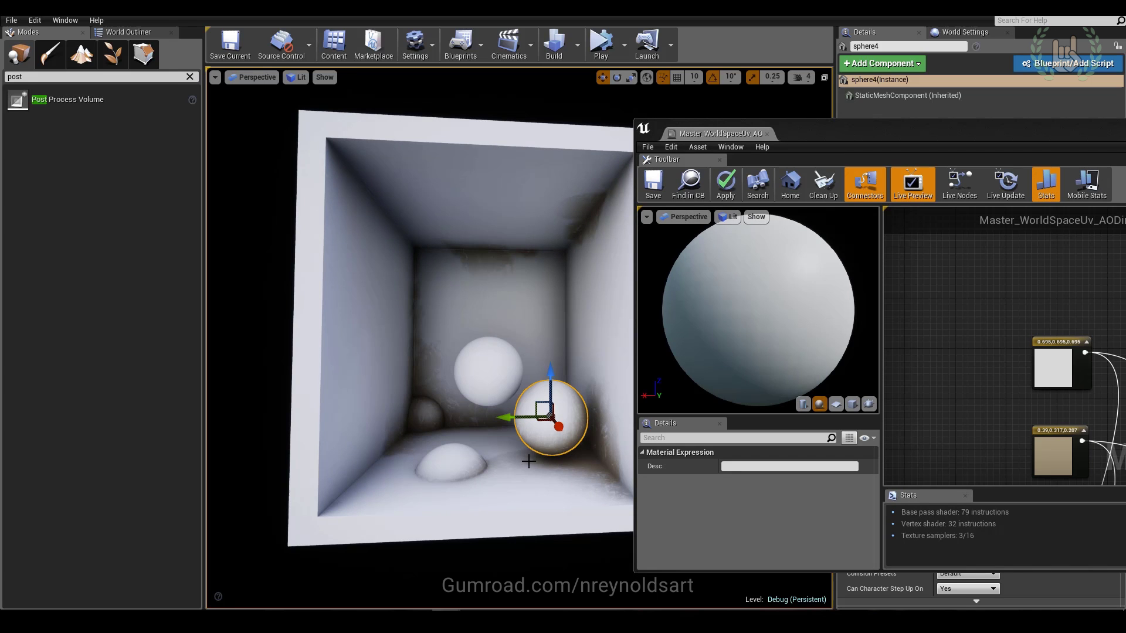
right_drag(528, 462, 537, 333)
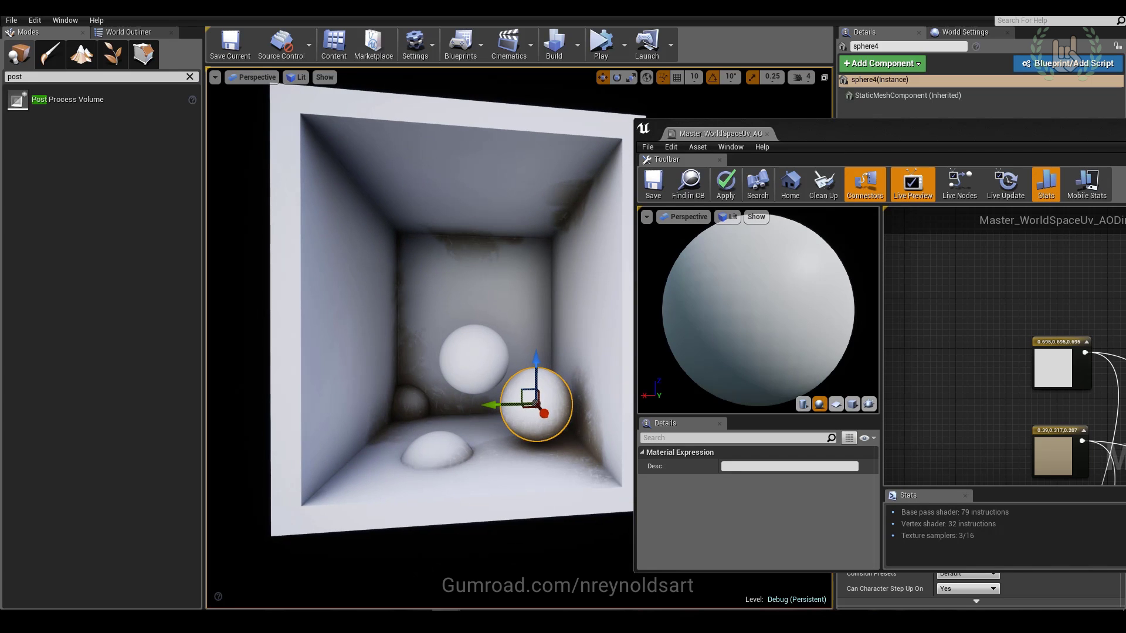
click(789, 183)
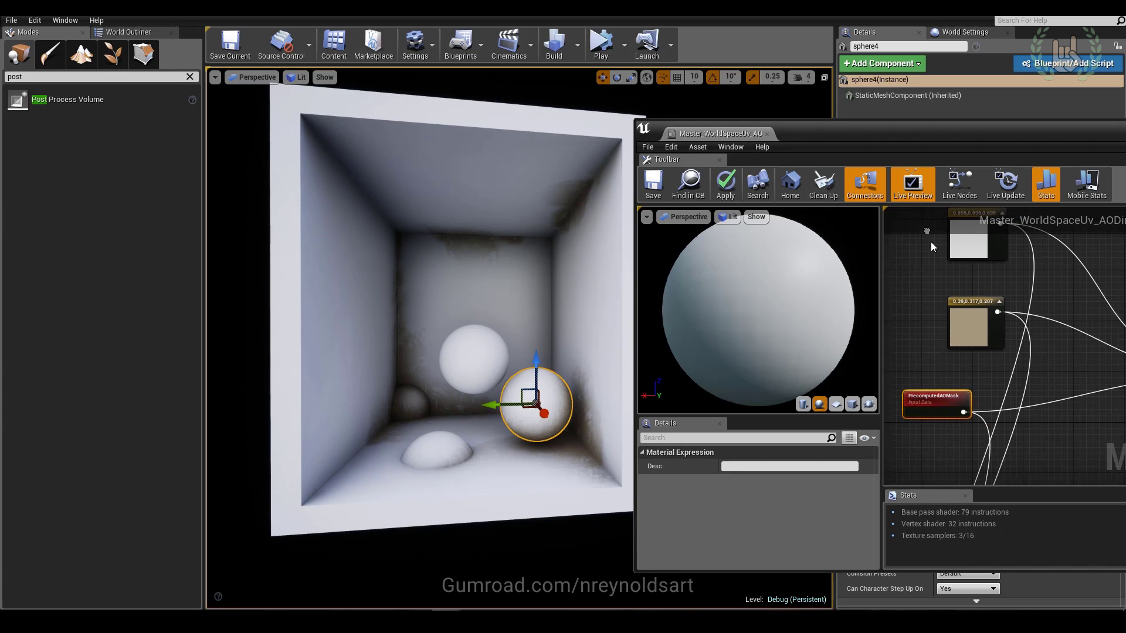
click(653, 183)
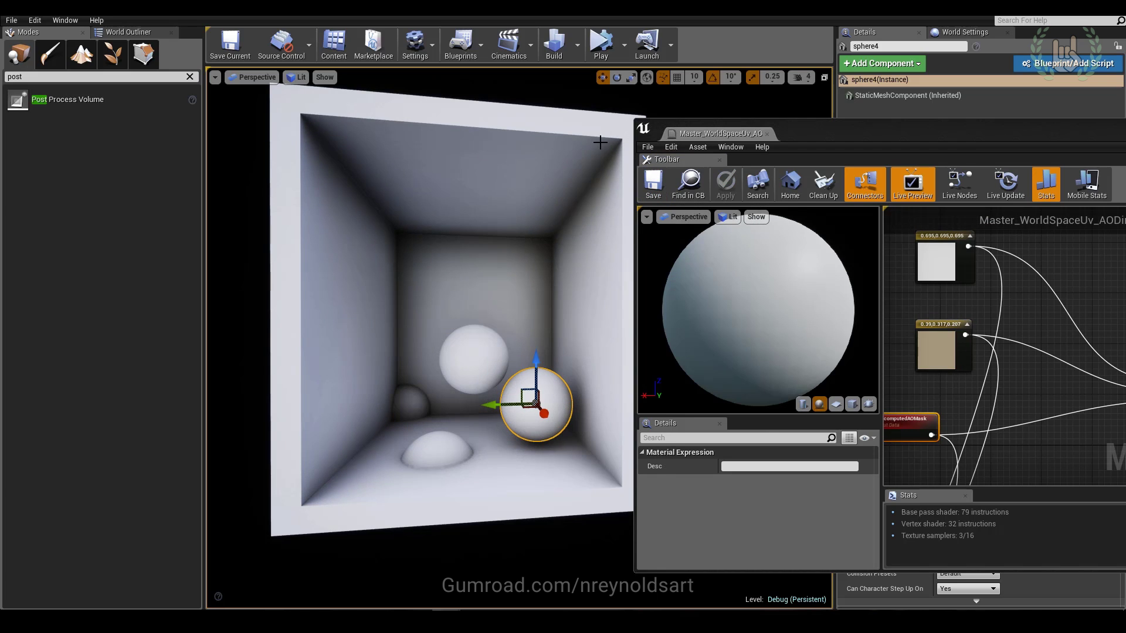
Step: View the level in Unlit mode to examine the AO mask colouring, and return to Lit mode
click(297, 76)
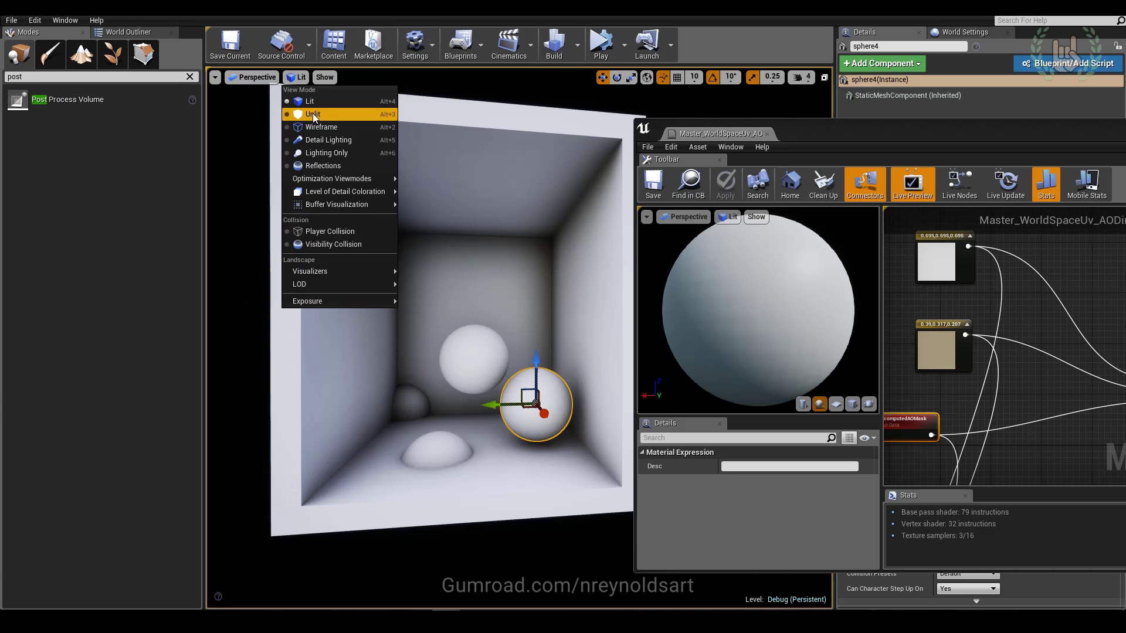
click(311, 117)
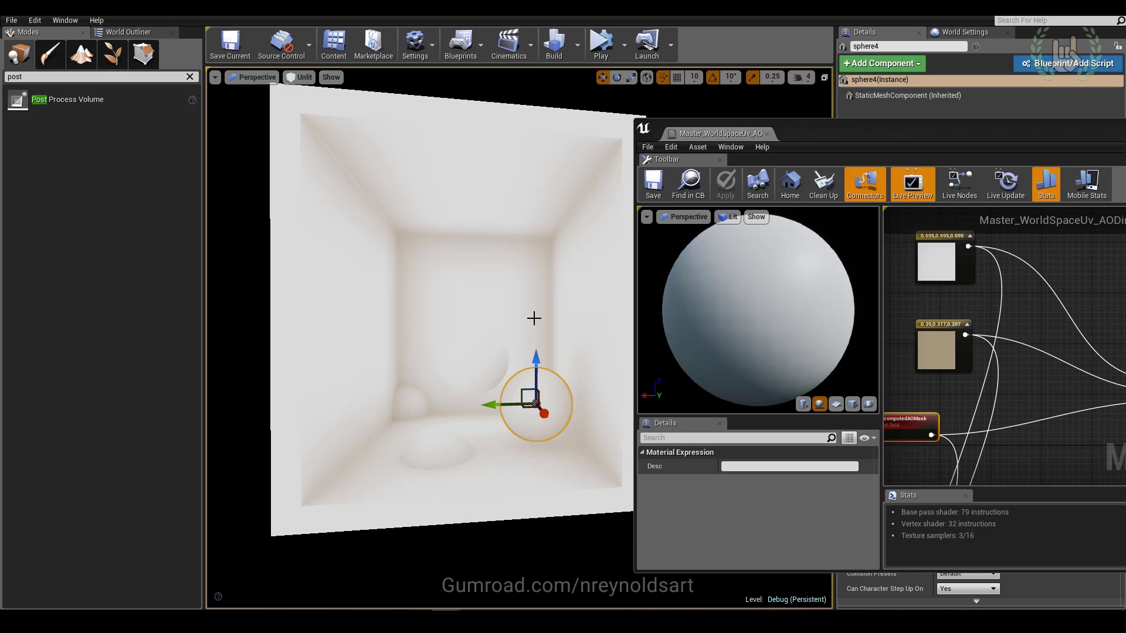
click(299, 77)
click(311, 101)
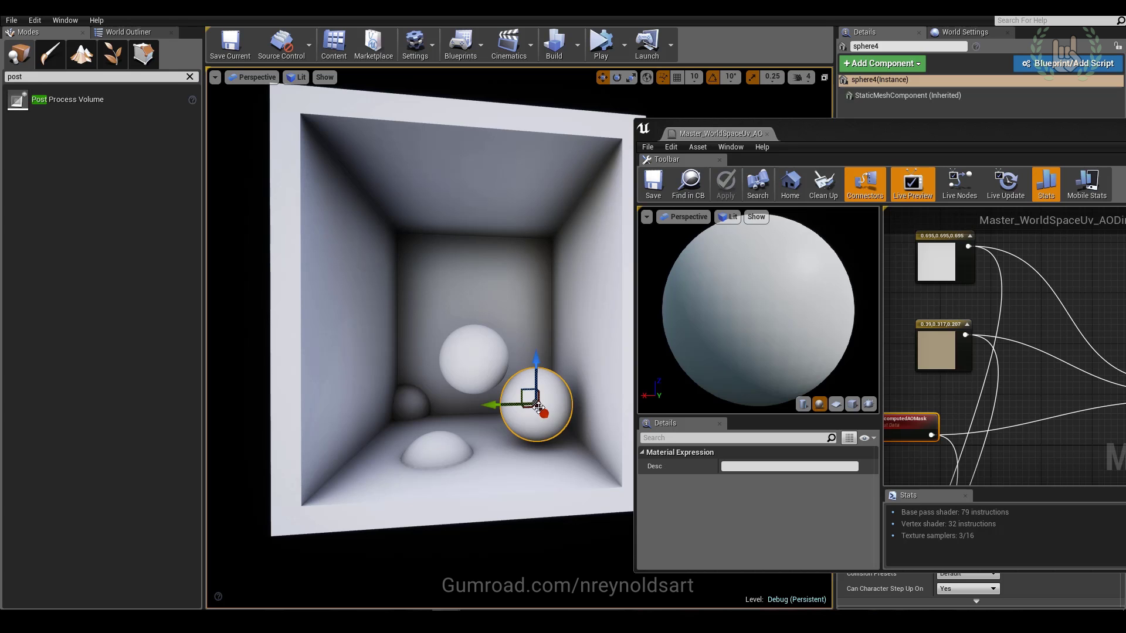
Step: Select the HeightLerp node with its dirt texture and noise nodes and move the group back up below the Lerp node
scroll(989, 336, down, 6)
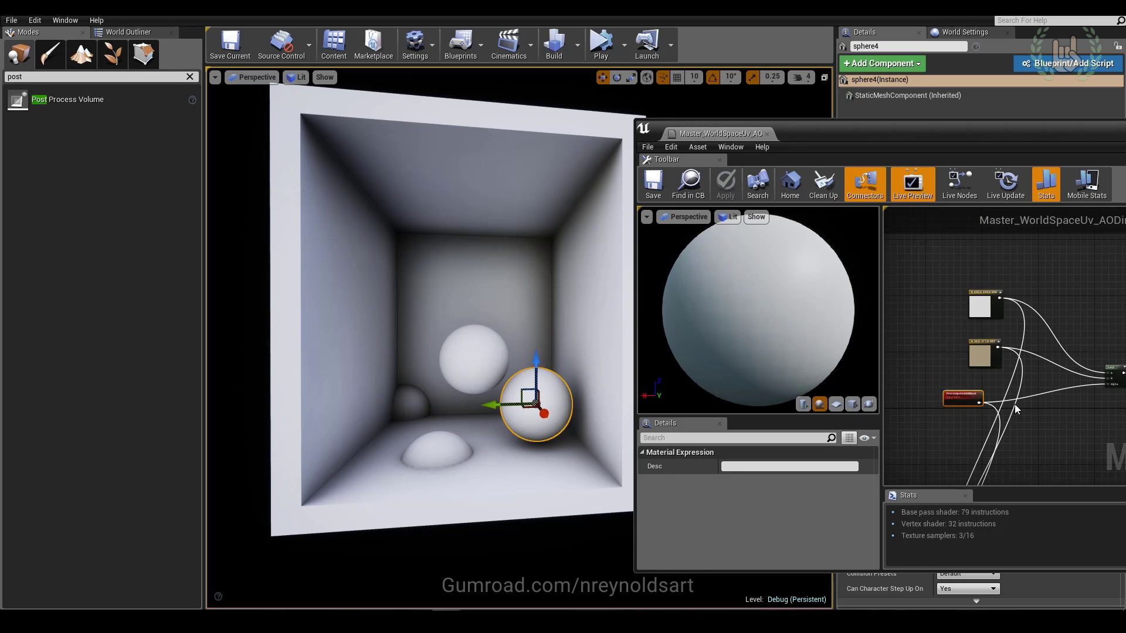
drag(1092, 315, 885, 438)
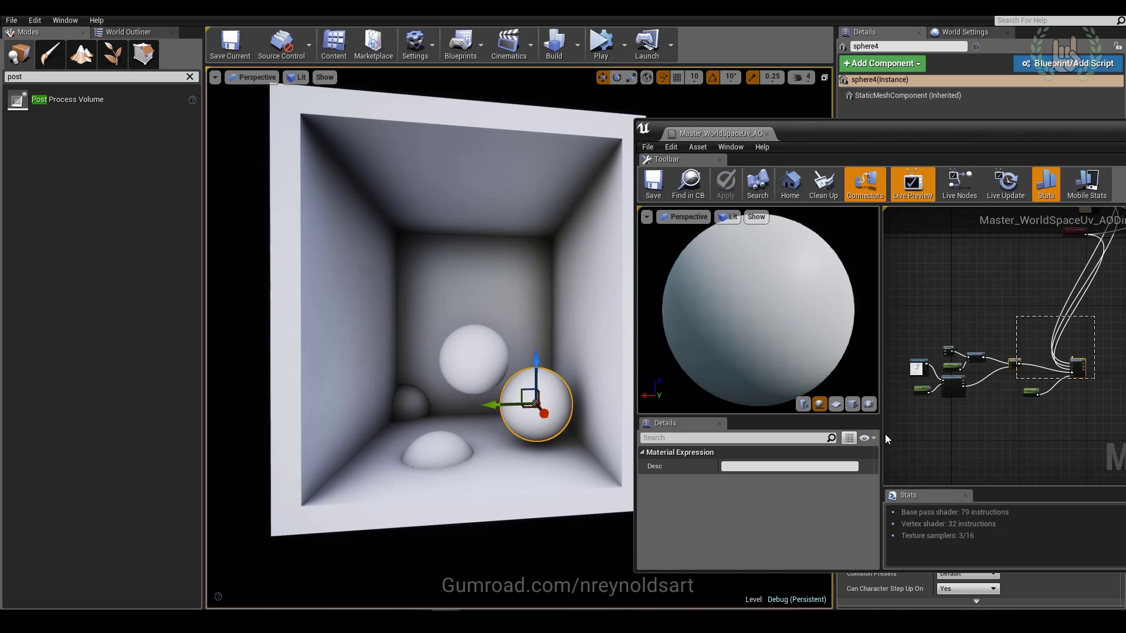
scroll(968, 343, down, 1)
right_drag(967, 342, 886, 404)
drag(984, 432, 1054, 324)
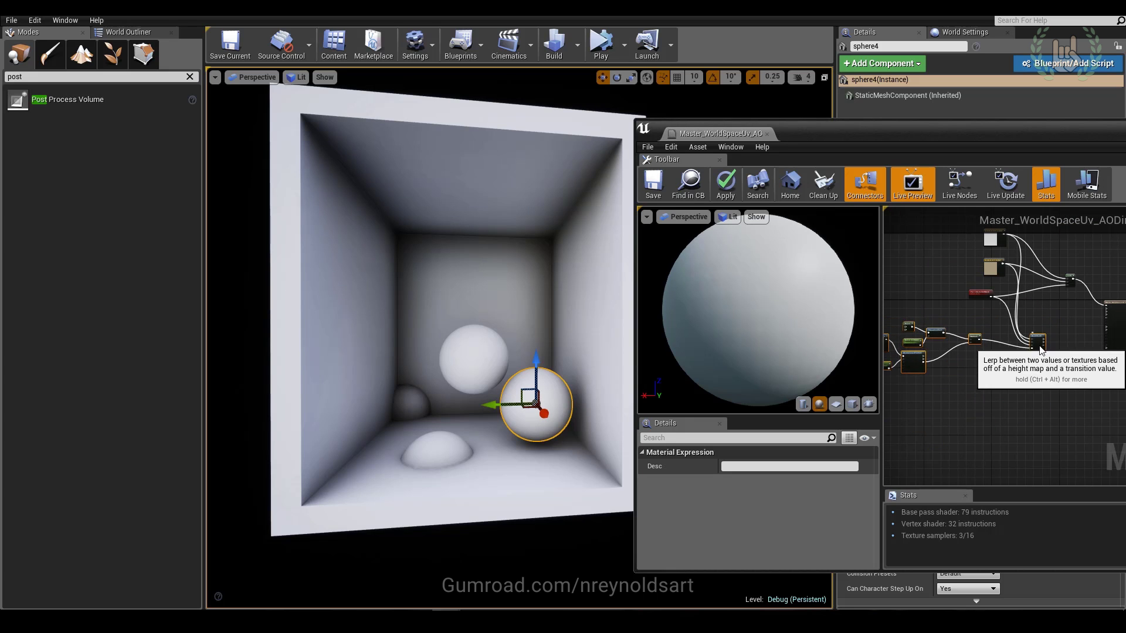
scroll(927, 329, up, 3)
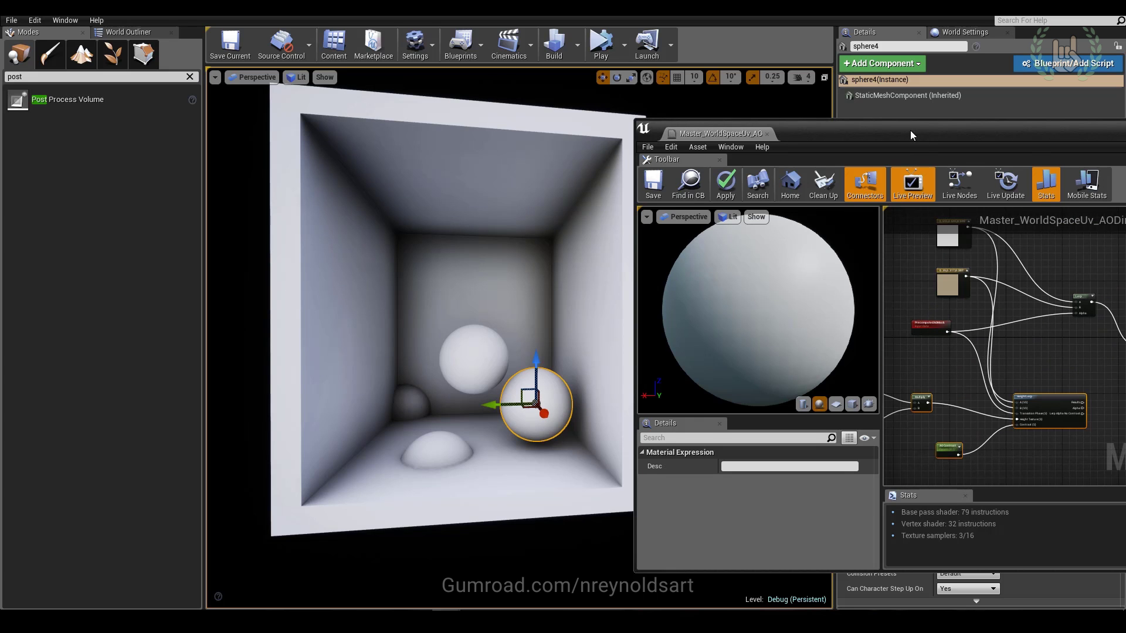
Step: Enlarge the visible node graph area of the material editor and move the HeightLerp node up closer to the Lerp node
drag(910, 130, 769, 130)
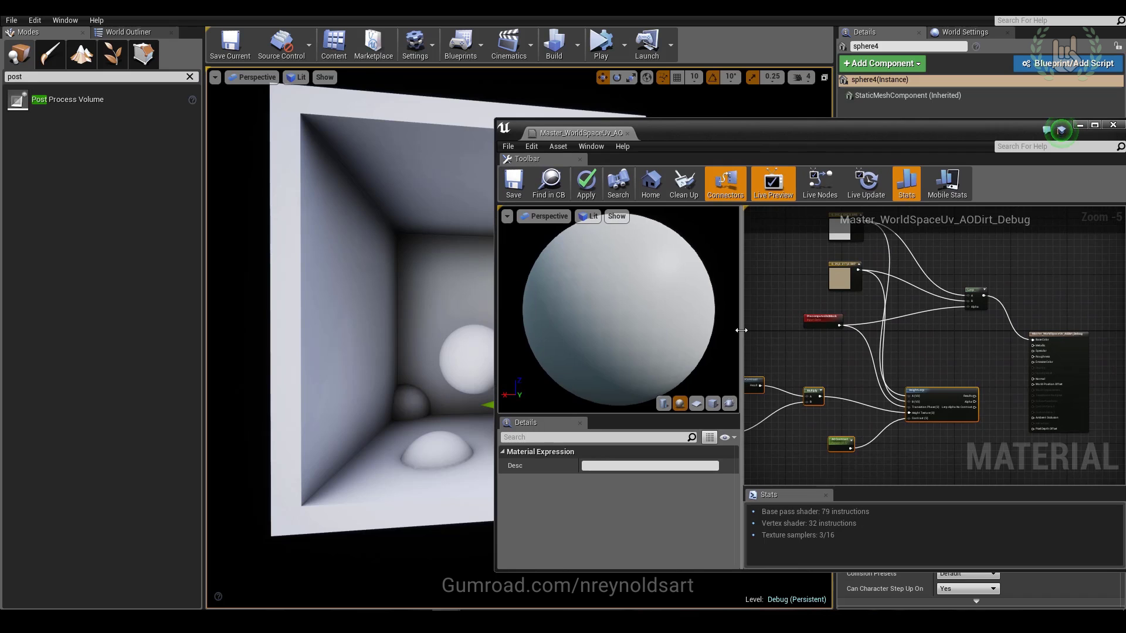
drag(742, 330, 615, 330)
scroll(808, 374, up, 3)
right_drag(808, 375, 932, 288)
click(898, 339)
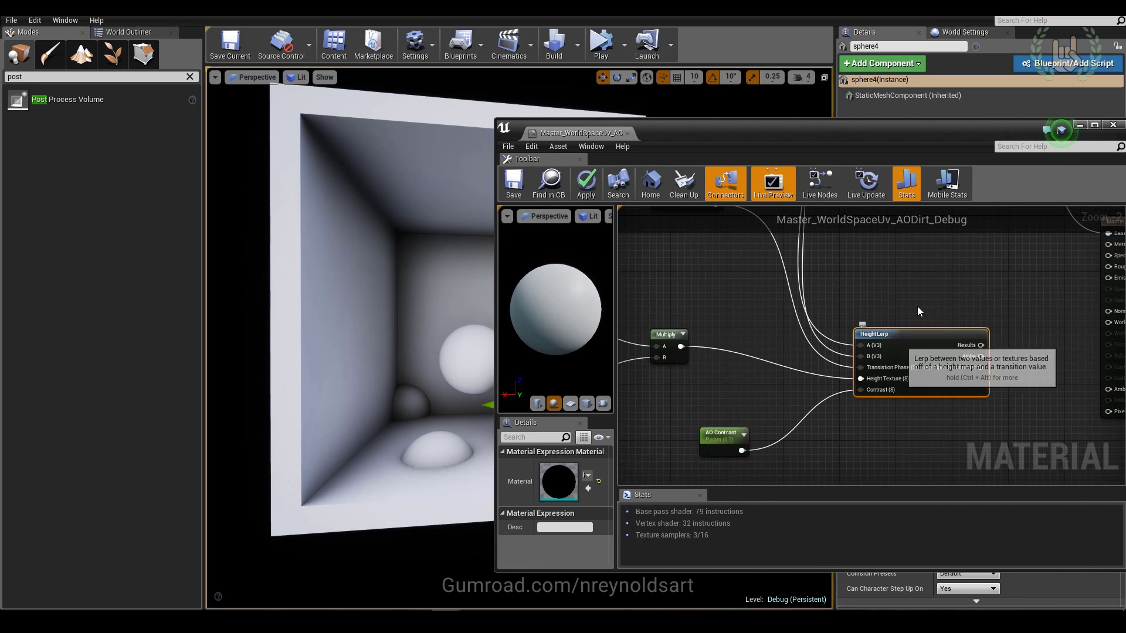
drag(898, 339, 954, 269)
right_drag(955, 270, 914, 424)
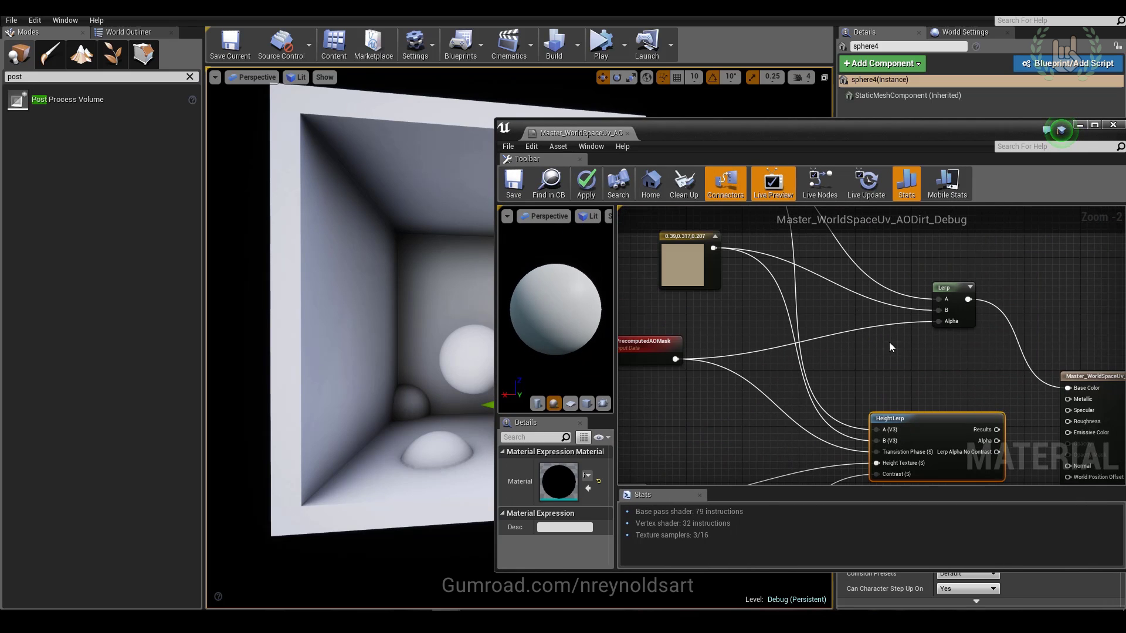
Step: Move the AO Contrast parameter node closer to the HeightLerp node's Contrast input
right_drag(888, 345, 918, 417)
right_drag(896, 375, 861, 318)
right_drag(666, 284, 697, 300)
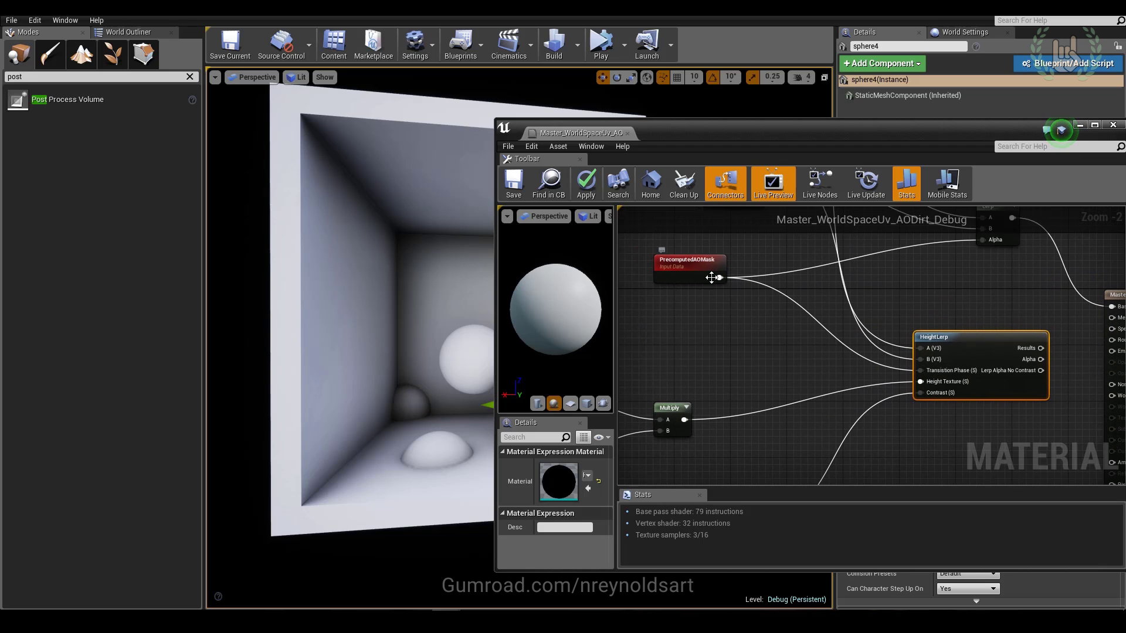
right_drag(776, 353, 808, 248)
drag(745, 401, 856, 354)
right_drag(903, 305, 903, 357)
right_drag(817, 384, 989, 378)
scroll(990, 377, down, 1)
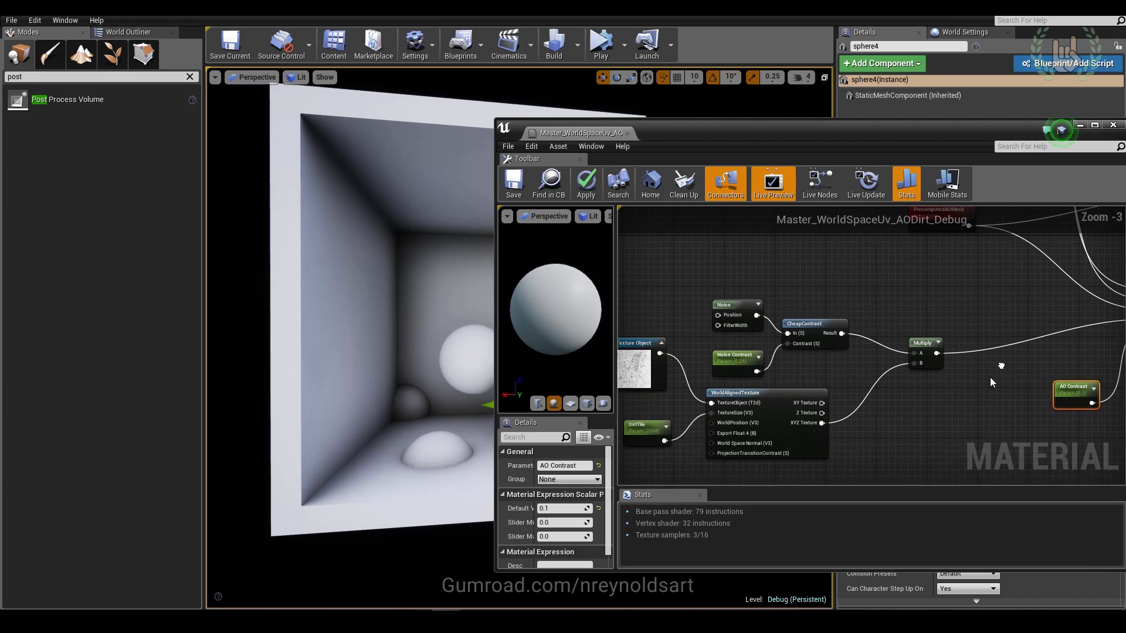
Step: Move the texture, noise and Multiply nodes as a group closer to HeightLerp, and select the WorldAlignedTexture node
drag(923, 275, 625, 452)
drag(680, 377, 776, 352)
click(1001, 470)
click(913, 421)
right_drag(1019, 405, 994, 408)
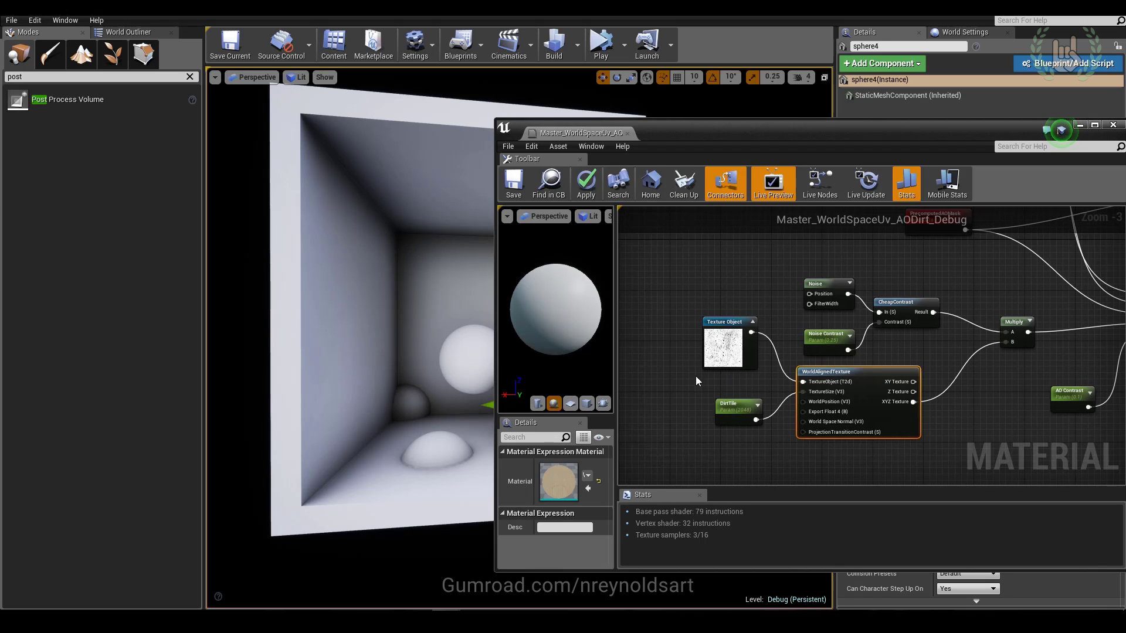
Step: Move the material window aside from the level view and examine the Noise, CheapContrast, WorldAlignedTexture and dirt texture nodes
drag(632, 125, 794, 136)
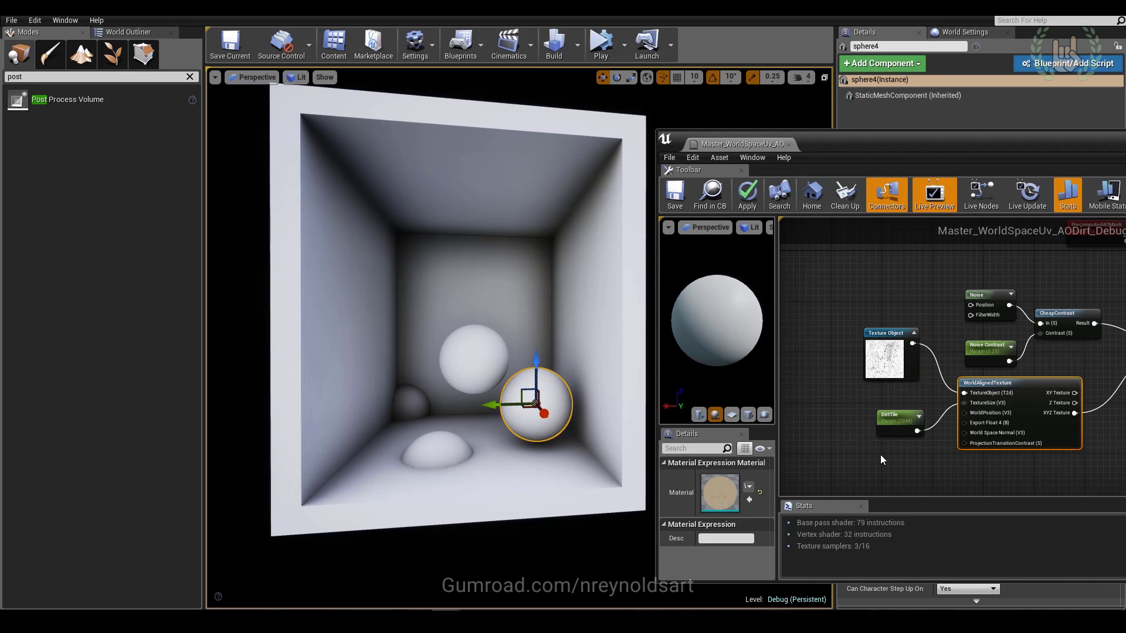
right_drag(880, 455, 878, 454)
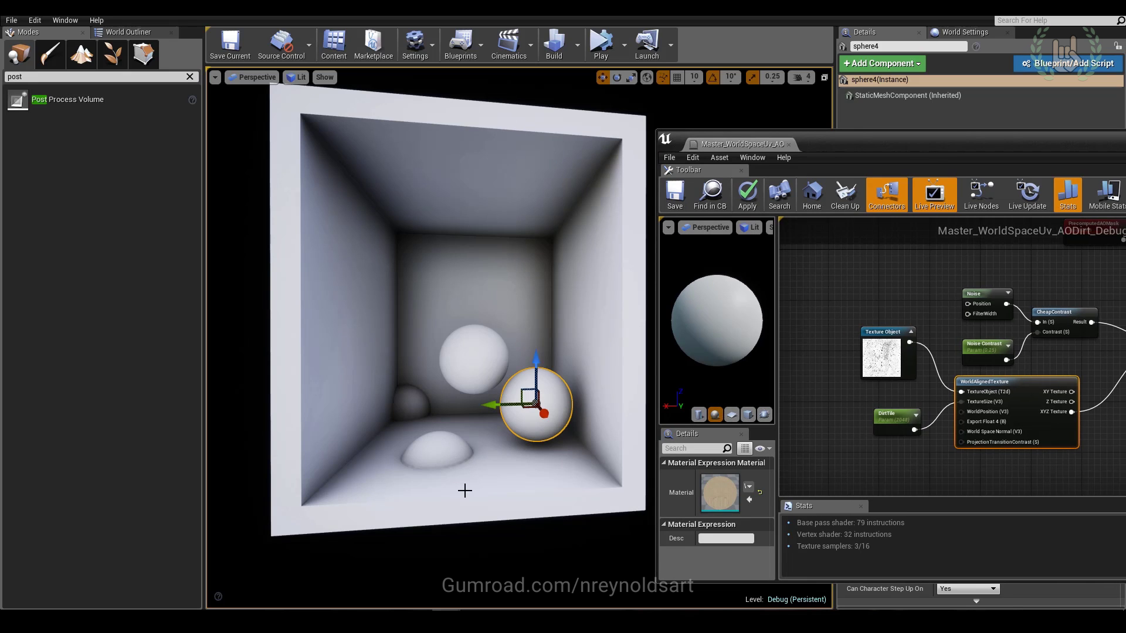
right_drag(930, 413, 792, 436)
drag(836, 274, 916, 372)
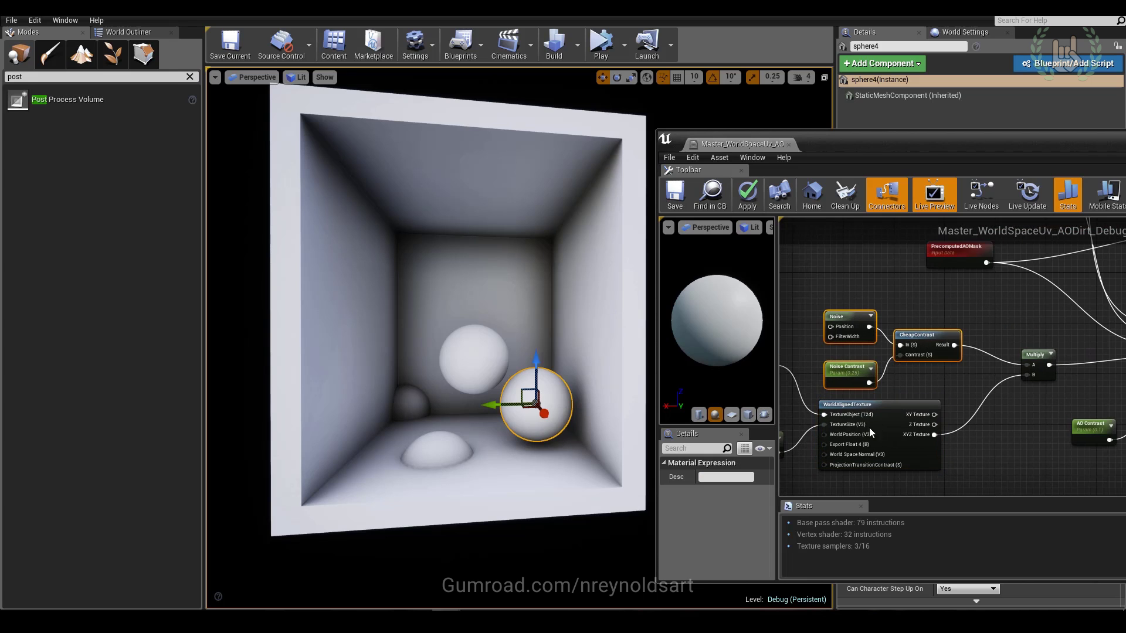
click(915, 417)
mouse_move(868, 437)
right_down()
mouse_move(933, 422)
mouse_move(852, 438)
right_up()
click(812, 378)
click(815, 434)
click(818, 392)
right_drag(905, 397, 867, 421)
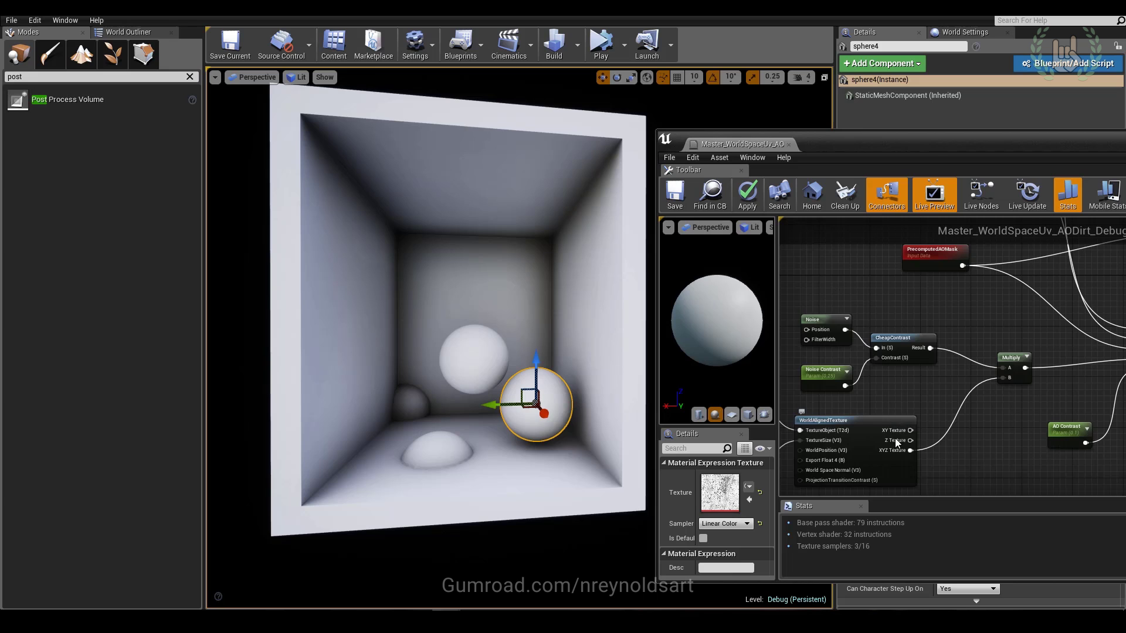
Step: Connect the HeightLerp Results output to the material's Base Color
key(Home)
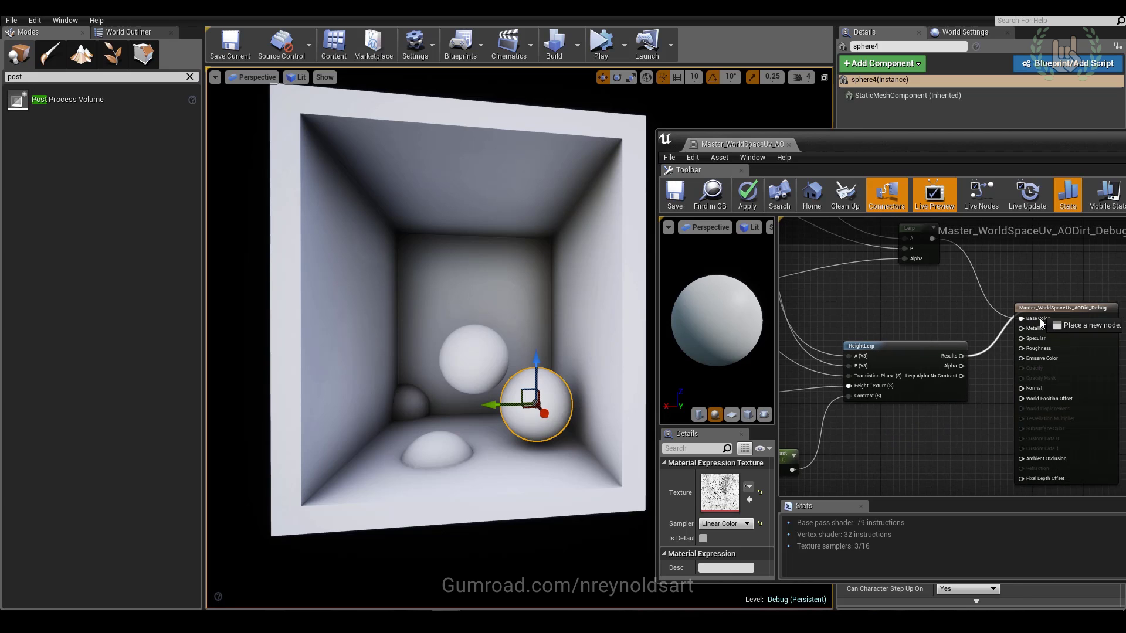
right_drag(767, 398, 997, 389)
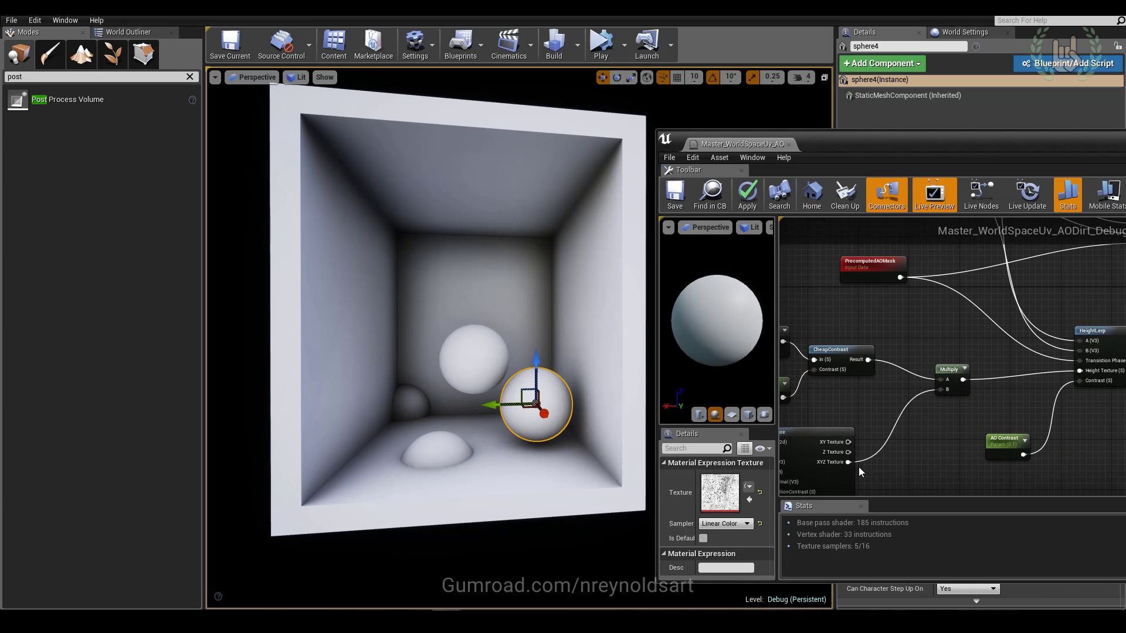
Step: Feed WorldAlignedTexture's XYZ Texture output directly into HeightLerp's Height Texture input, bypassing Multiply, and save the material
drag(848, 462, 1094, 375)
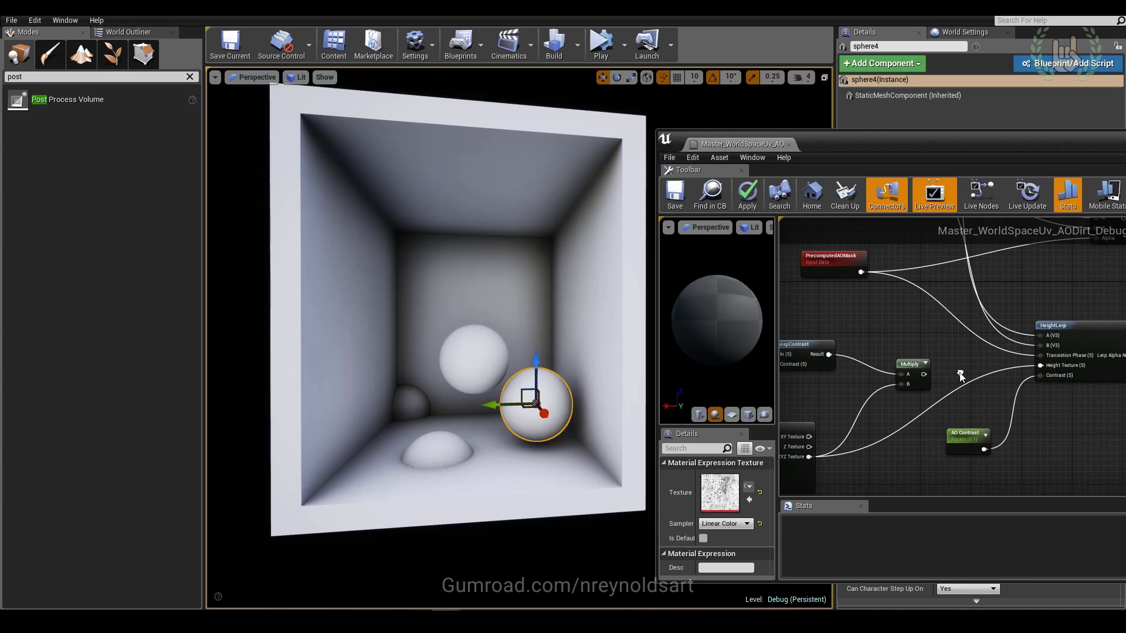
click(915, 377)
right_drag(831, 423, 959, 408)
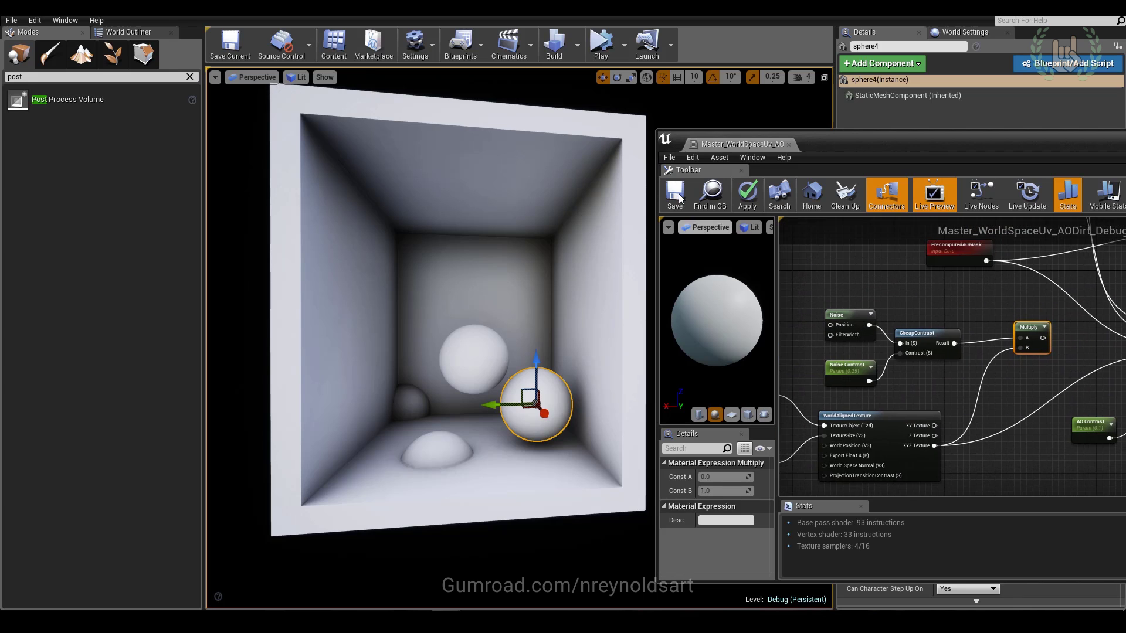
click(675, 194)
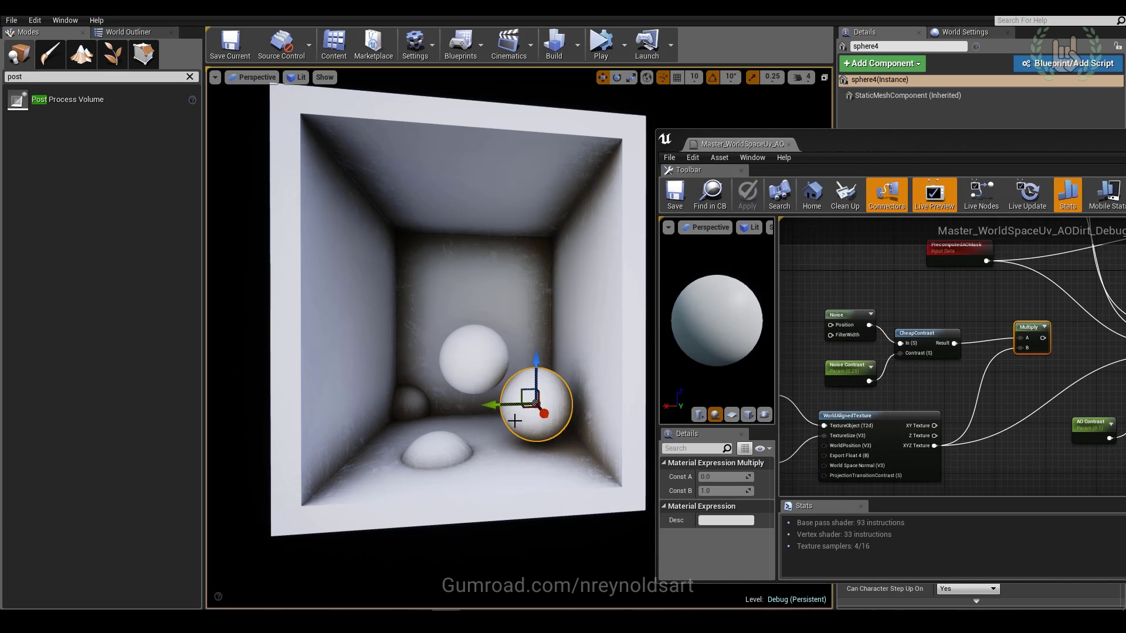
Step: Start previewing the Noise node and set its Scale to 0.1
right_drag(902, 405, 878, 408)
right_click(820, 321)
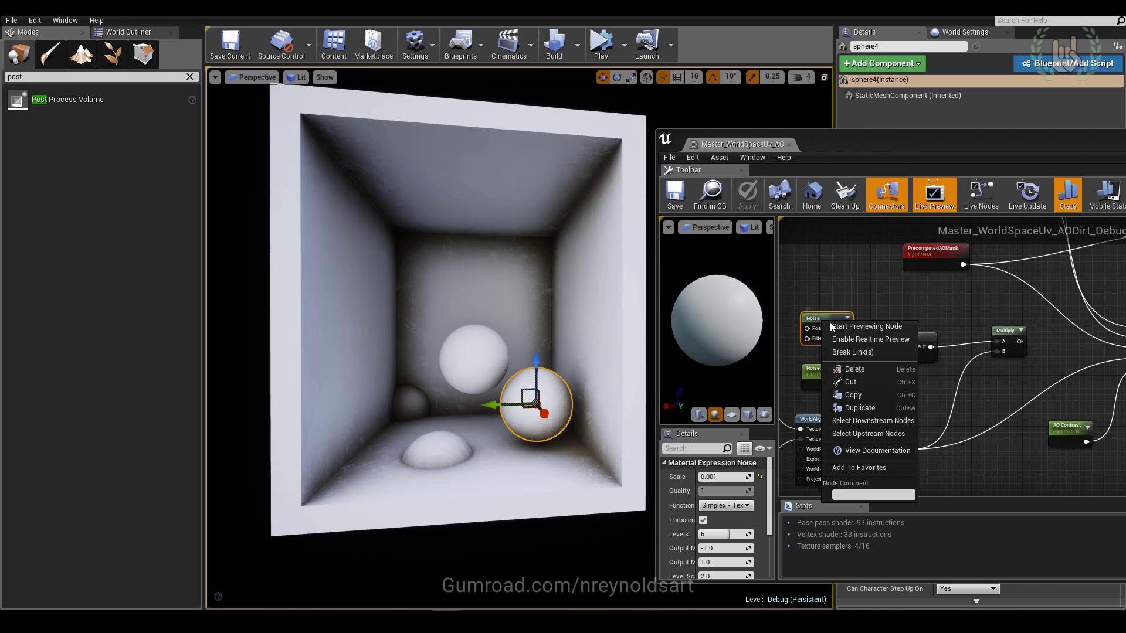
click(856, 326)
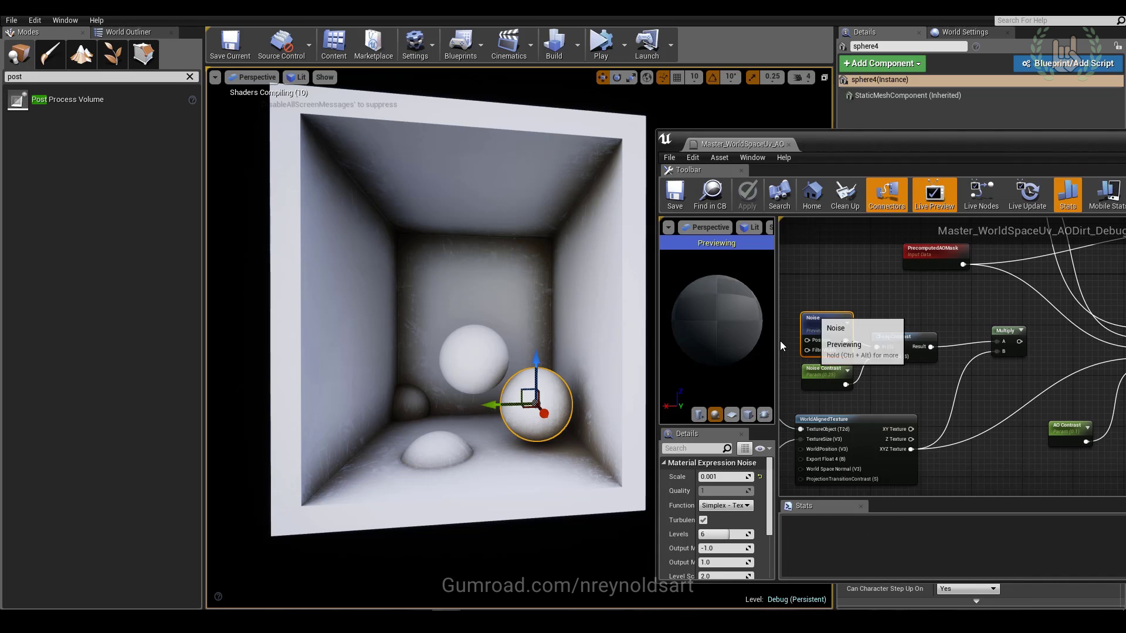
click(728, 477)
text(0.1)
key(Return)
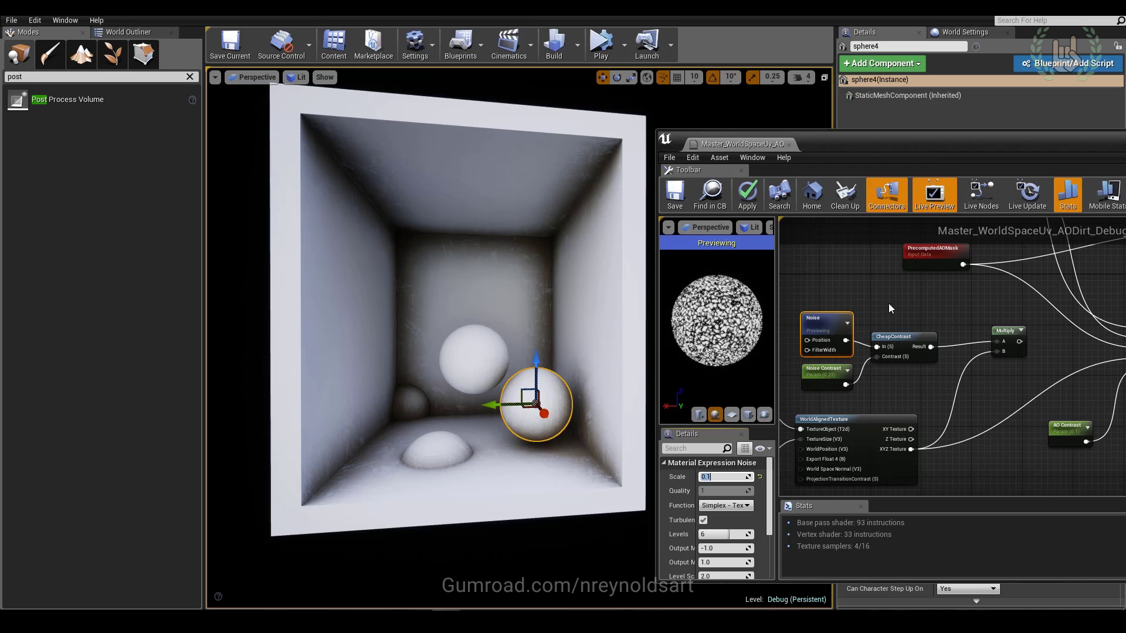
Step: Add a second Noise node to the material graph and delete it
right_click(836, 274)
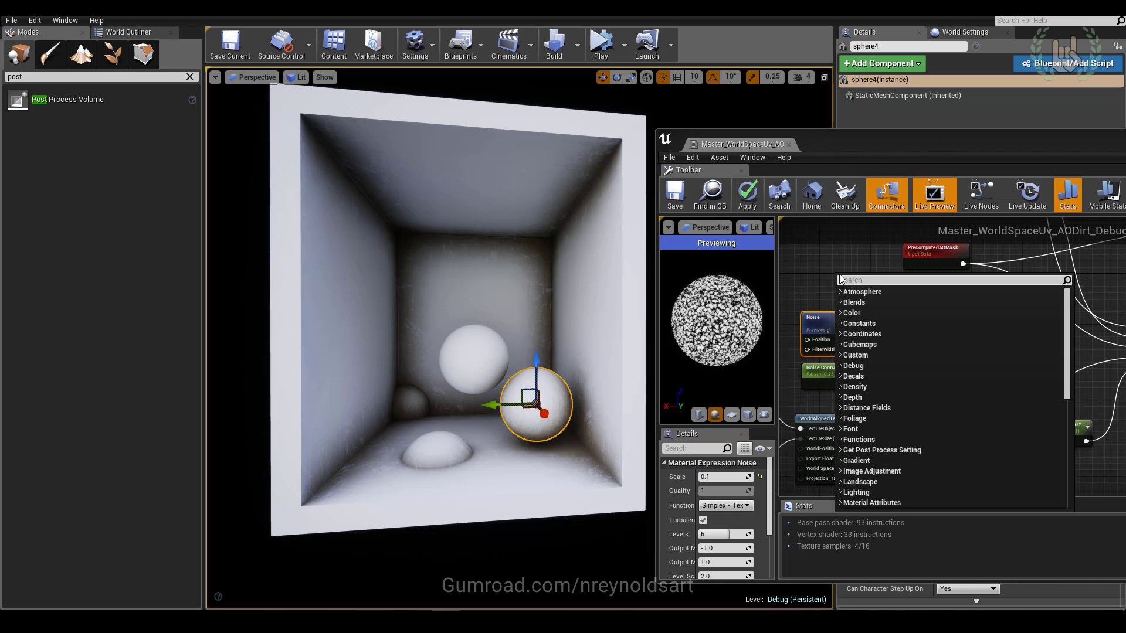
text(noise)
click(980, 292)
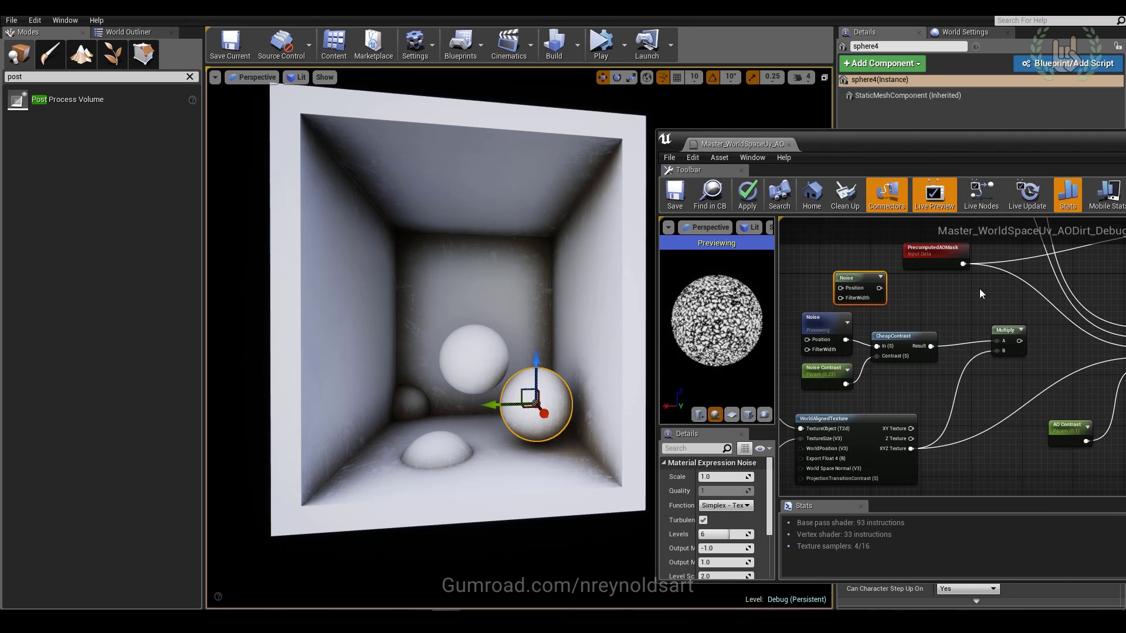
key(Delete)
Step: Set the Scale of the previewed Noise node to 0.001
click(818, 320)
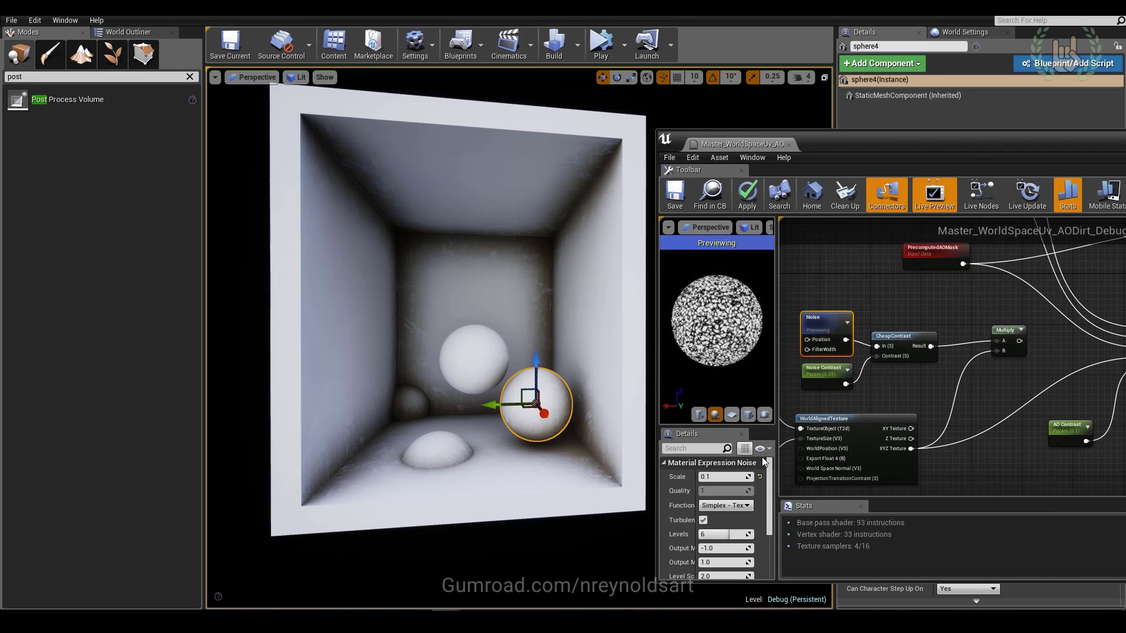
click(717, 478)
key(BackSpace)
text(0)
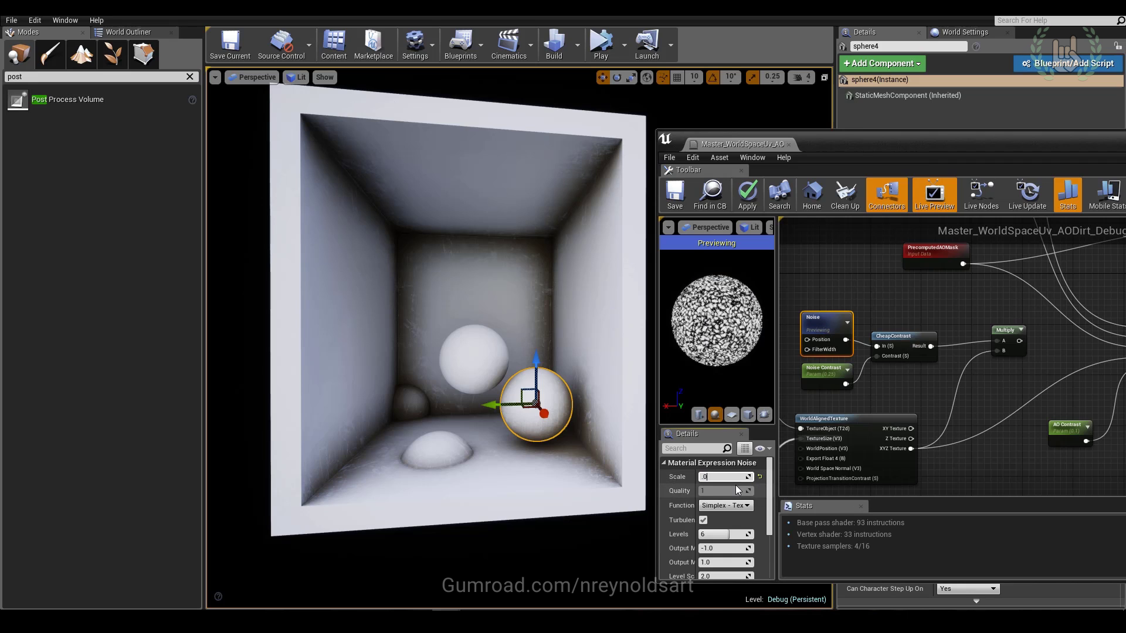
text(01)
key(Return)
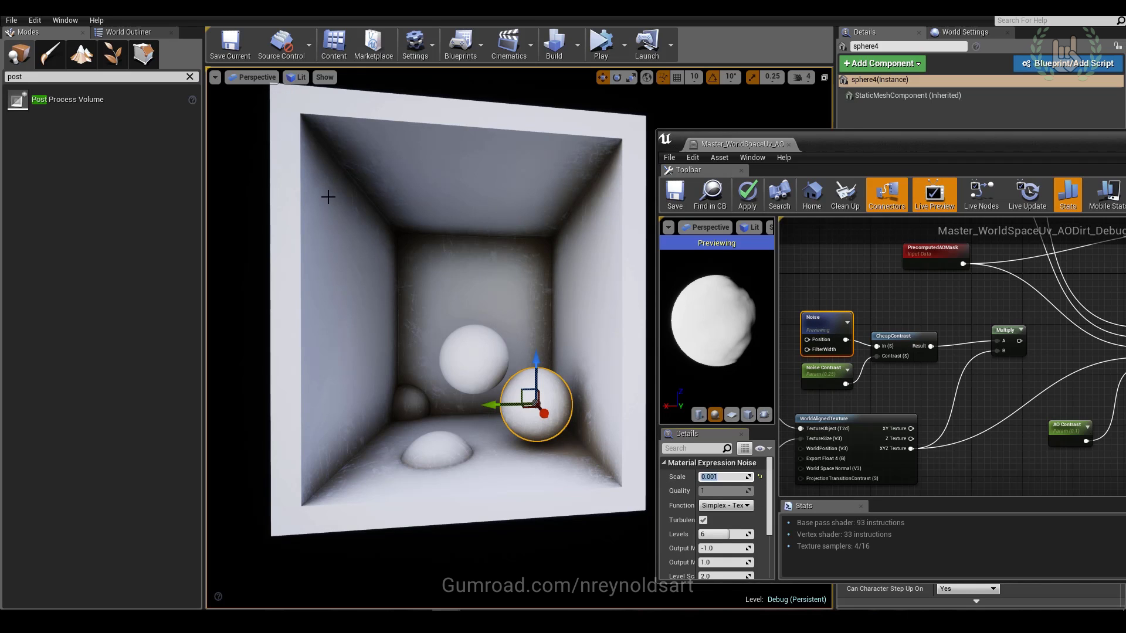
Step: Check the Noise Contrast parameter and connect the Multiply output to HeightLerp's Height Texture input
right_drag(915, 355, 897, 351)
click(815, 375)
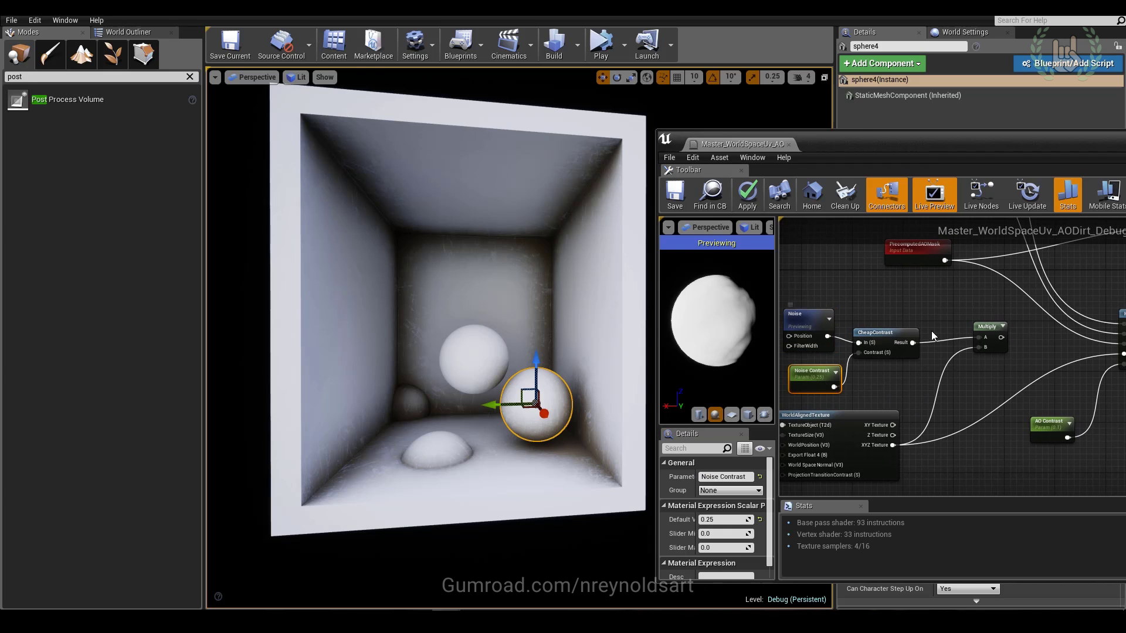
right_drag(853, 338, 837, 332)
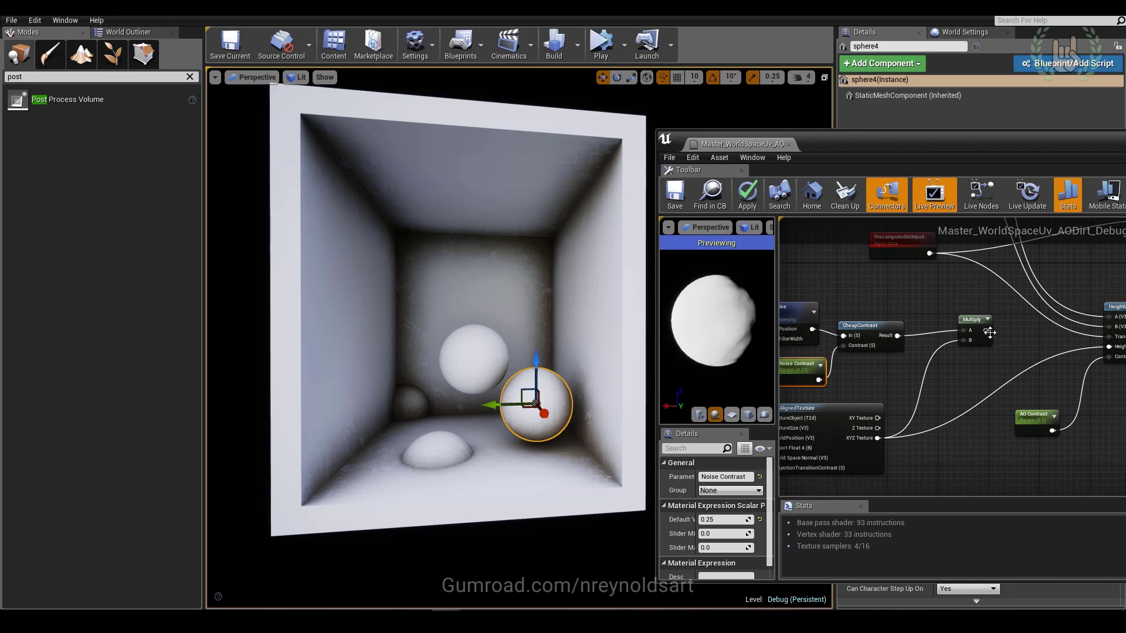
drag(987, 330, 1102, 348)
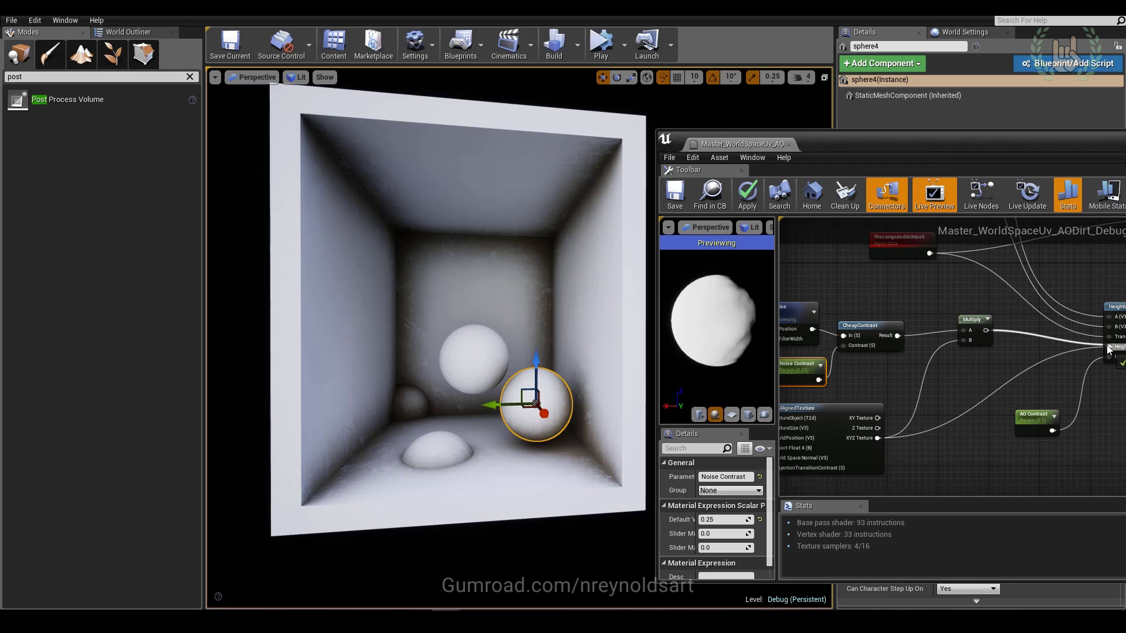
Step: Adjust the positions of the Noise, WorldAlignedTexture and Texture Object nodes to tidy the graph
right_drag(839, 429, 896, 415)
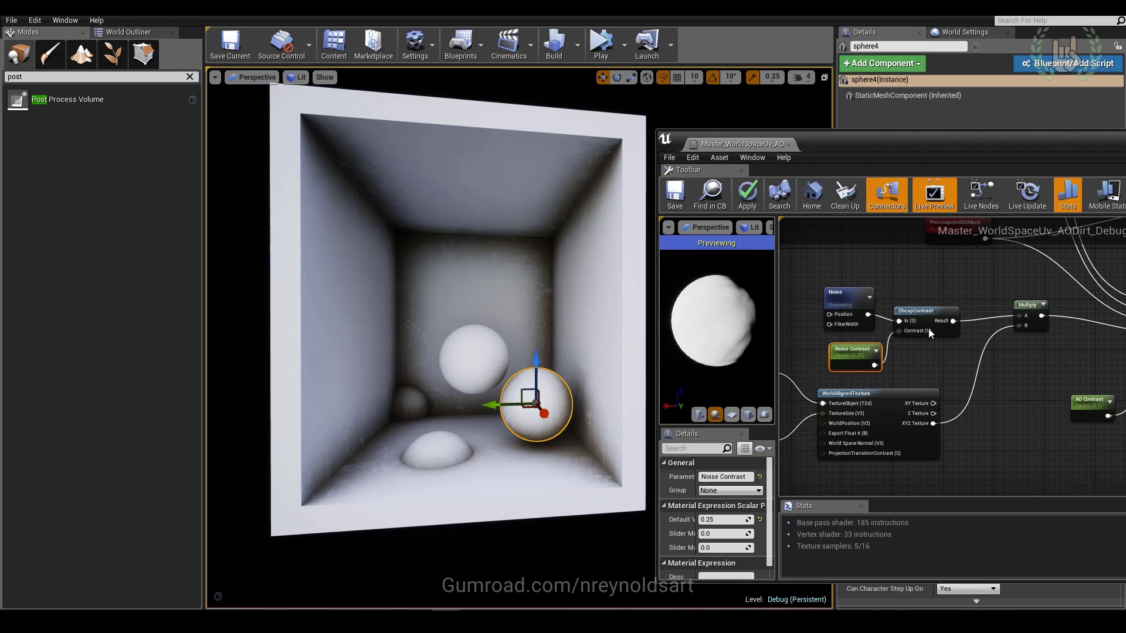
drag(844, 292, 851, 279)
drag(844, 393, 857, 393)
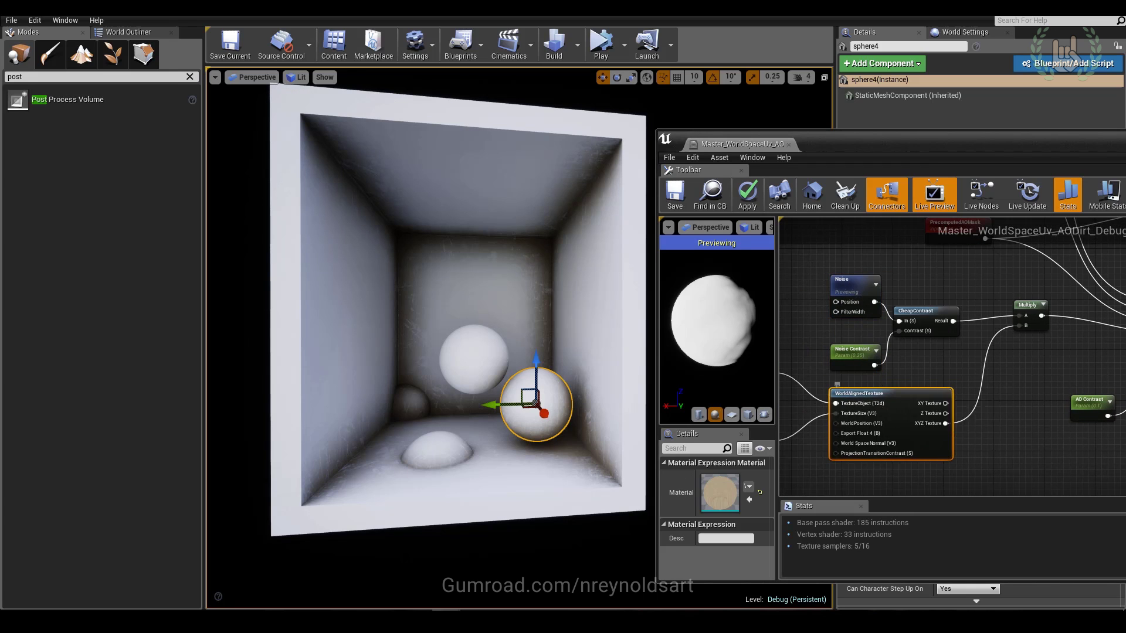
right_drag(783, 390, 822, 389)
click(836, 384)
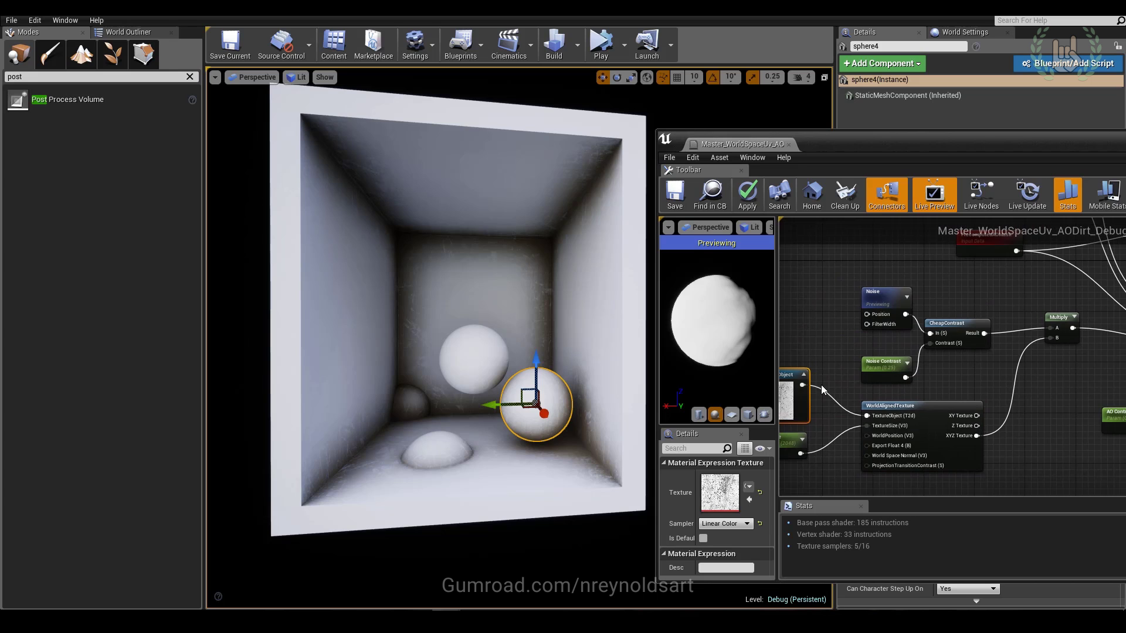
drag(785, 401, 801, 393)
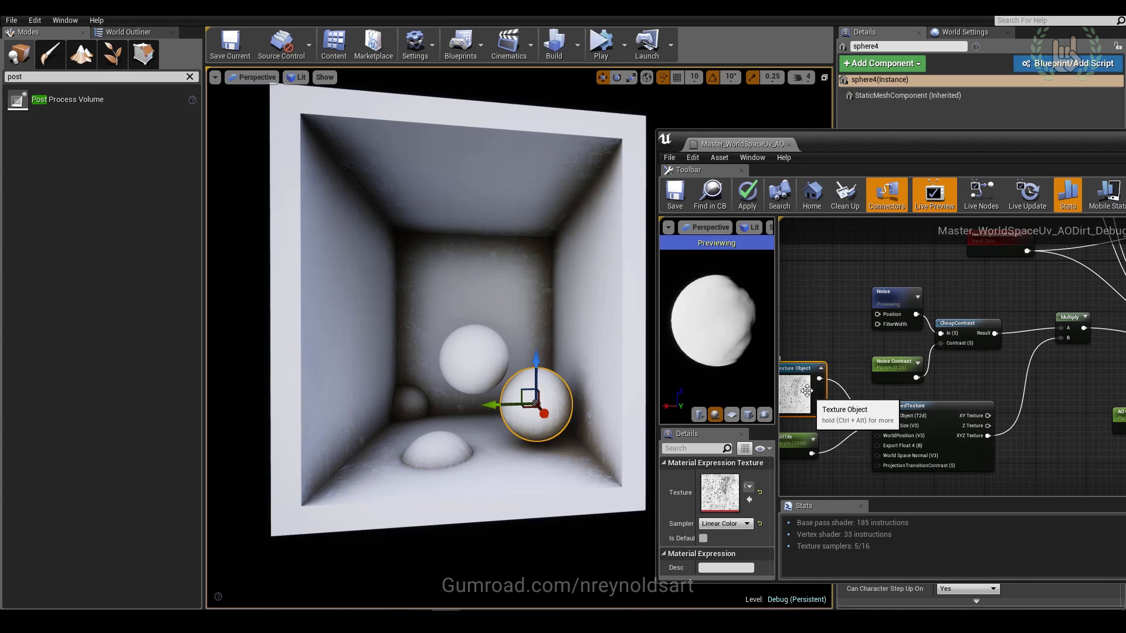
Step: Save the material with the multiplied noise and texture mask, and deselect the sphere in the level
right_click(909, 396)
click(1060, 413)
right_drag(1060, 413, 860, 427)
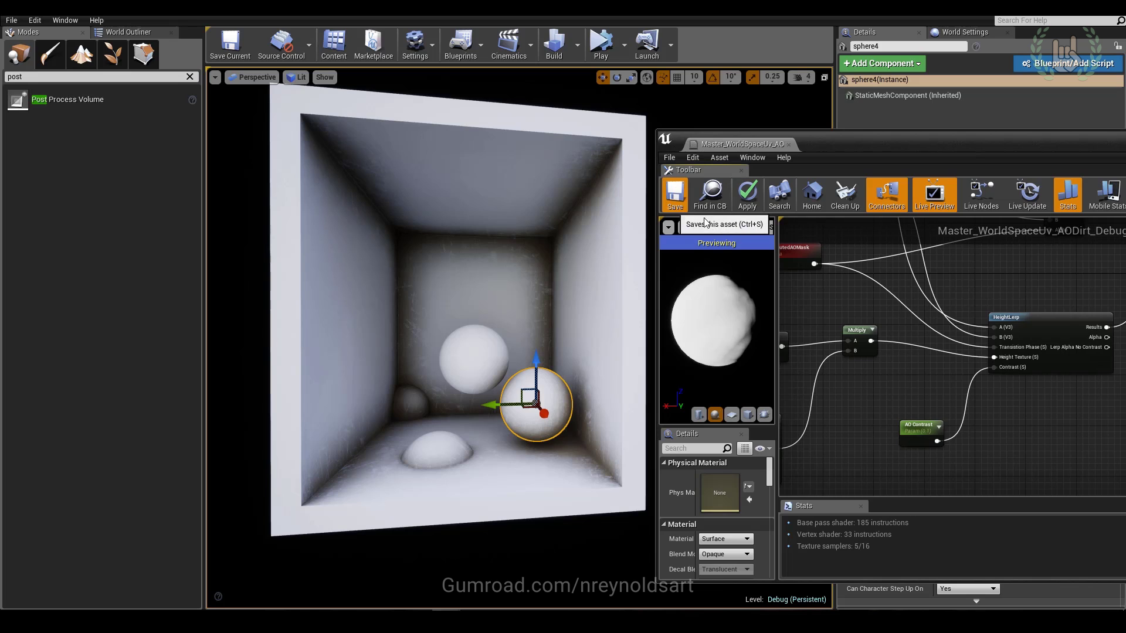
key(ctrl+s)
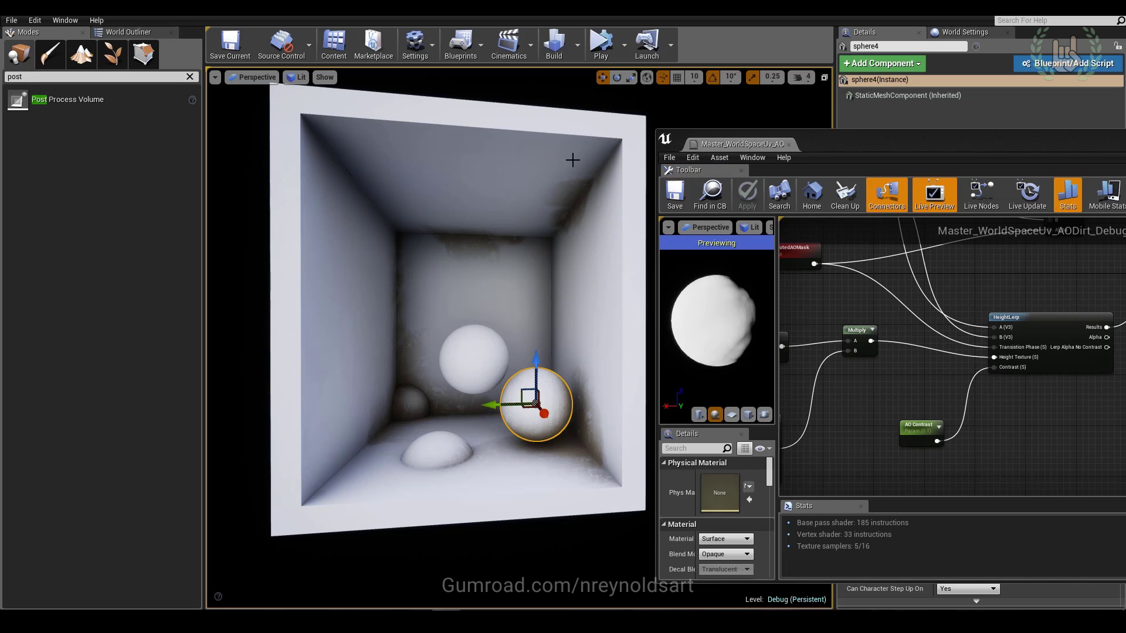
key(Escape)
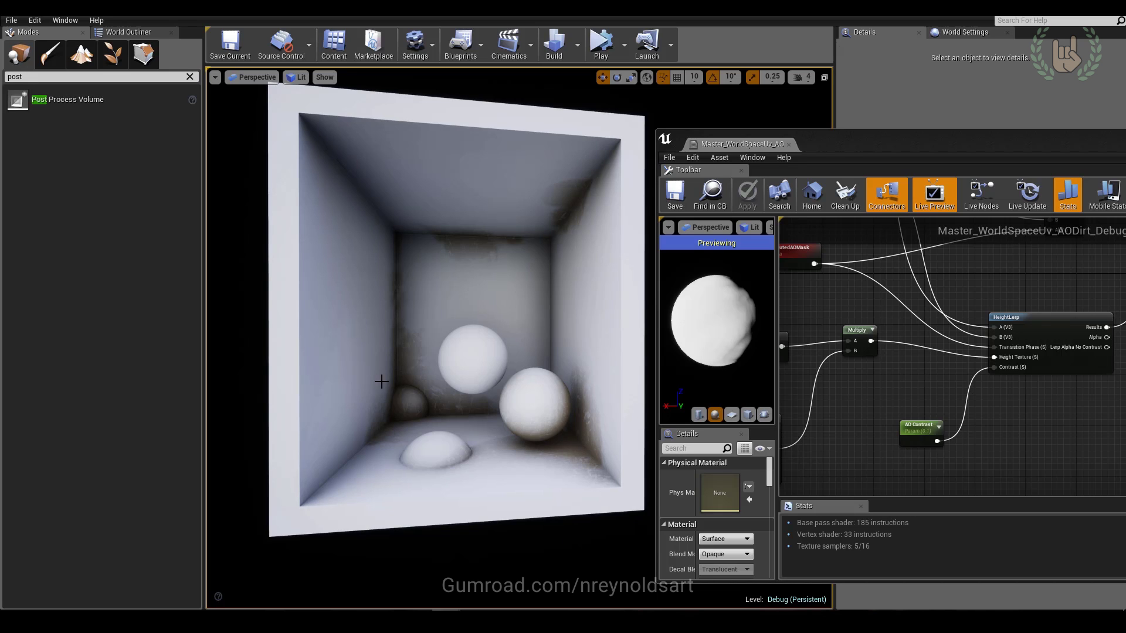
Step: Set the Noise node's Scale to 0.01 and save the material
right_drag(793, 291, 919, 313)
drag(904, 354, 801, 295)
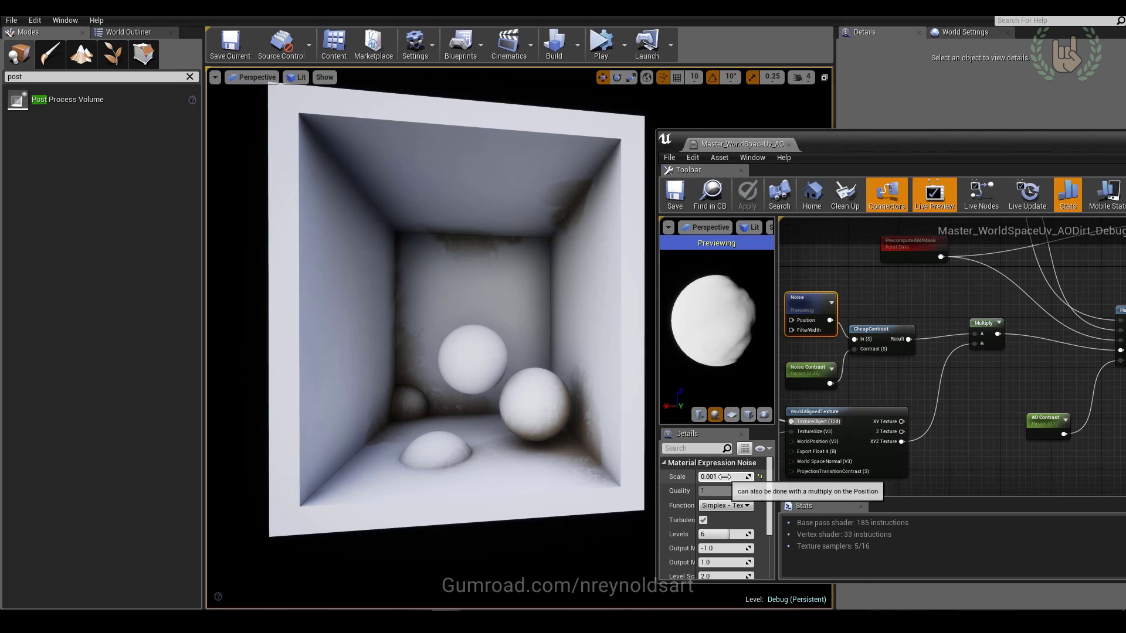
click(736, 476)
key(Return)
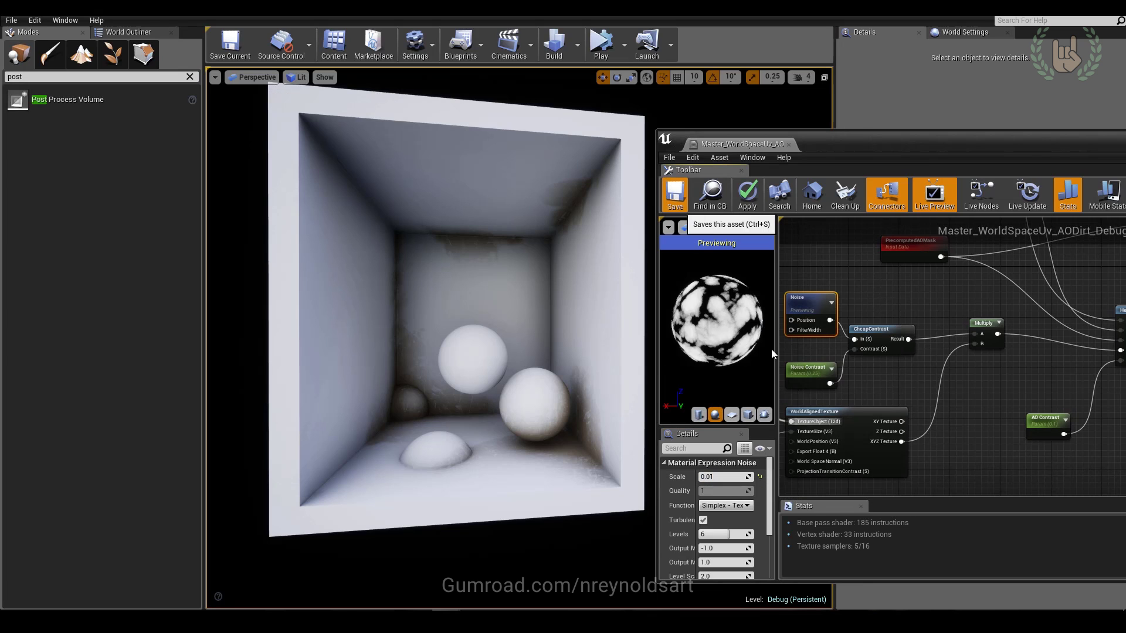
key(ctrl+s)
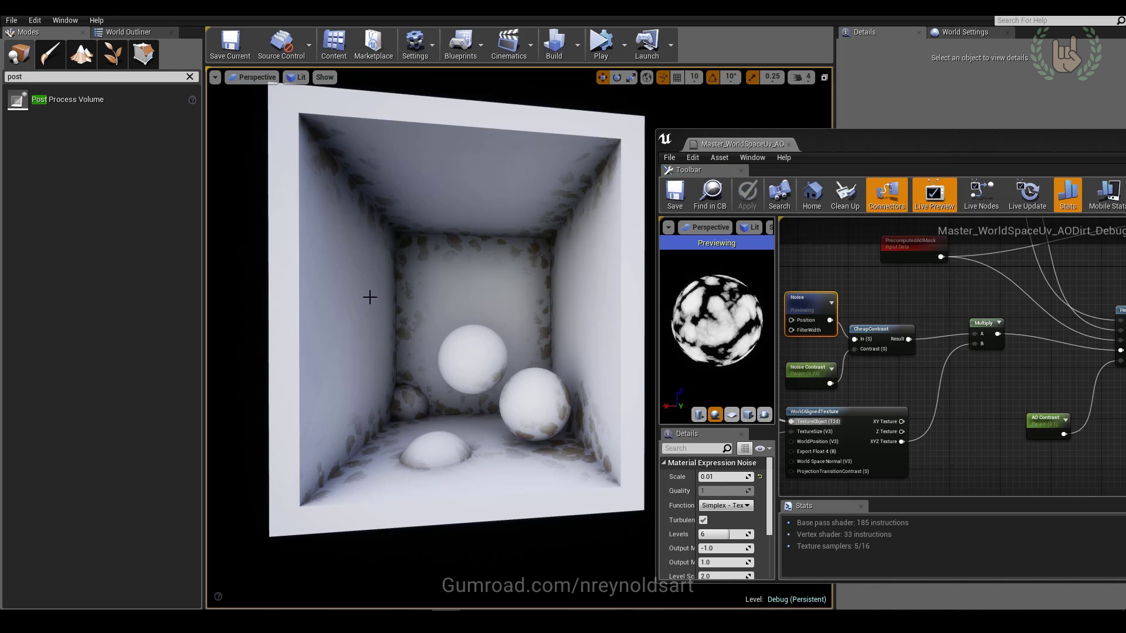
Step: Return the Noise node's Scale to 0.001 and save the material
click(733, 476)
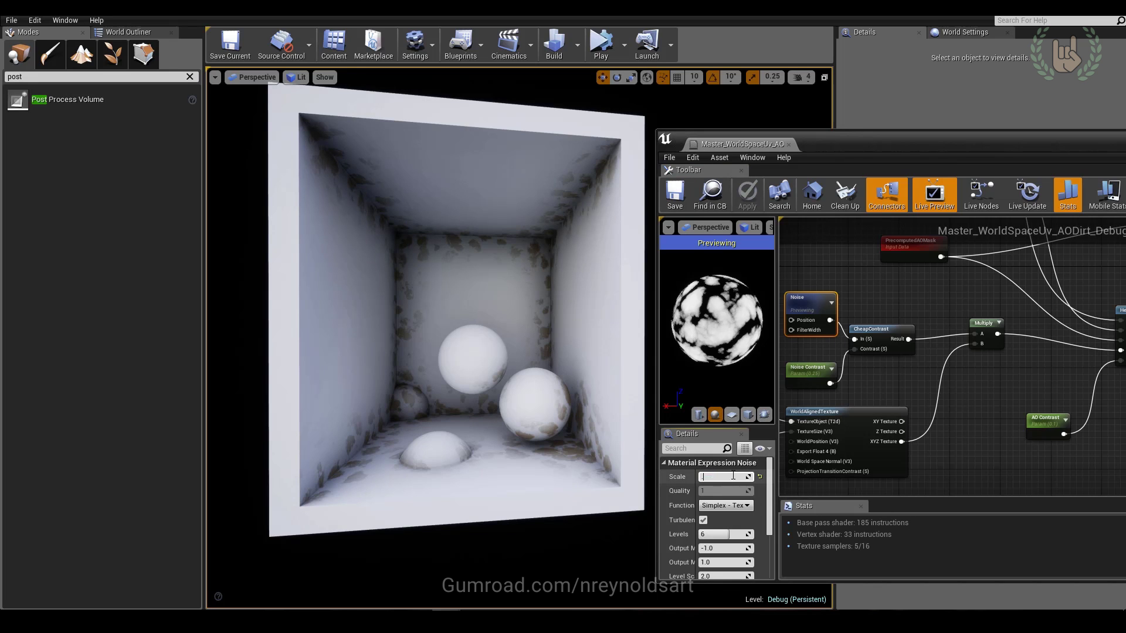
text(0.001)
key(Return)
click(674, 192)
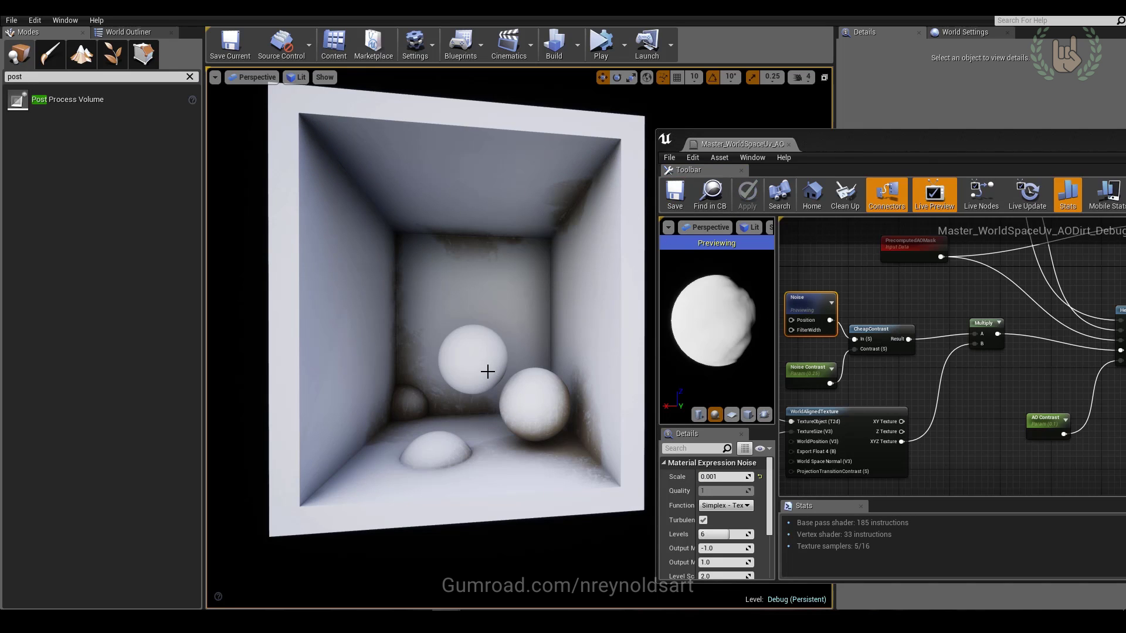
Step: Try a Noise Contrast default value of 0.77641 and set it back to 0.25
click(809, 369)
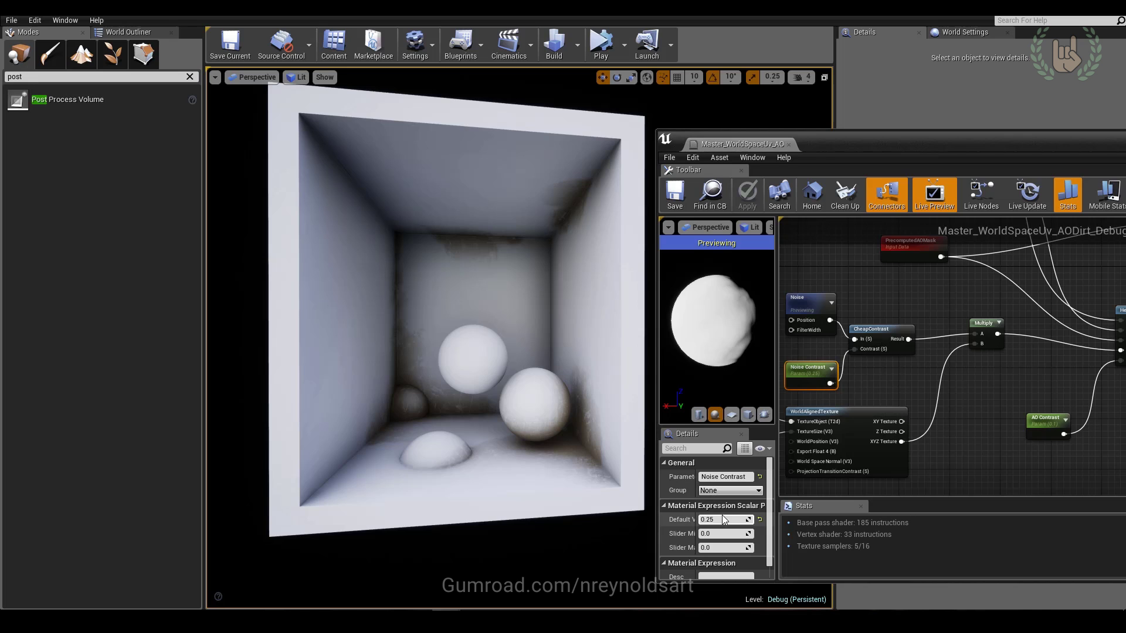
mouse_move(725, 520)
mouse_down()
mouse_move(747, 520)
mouse_move(706, 520)
mouse_move(733, 519)
mouse_up()
click(727, 520)
text(0.25)
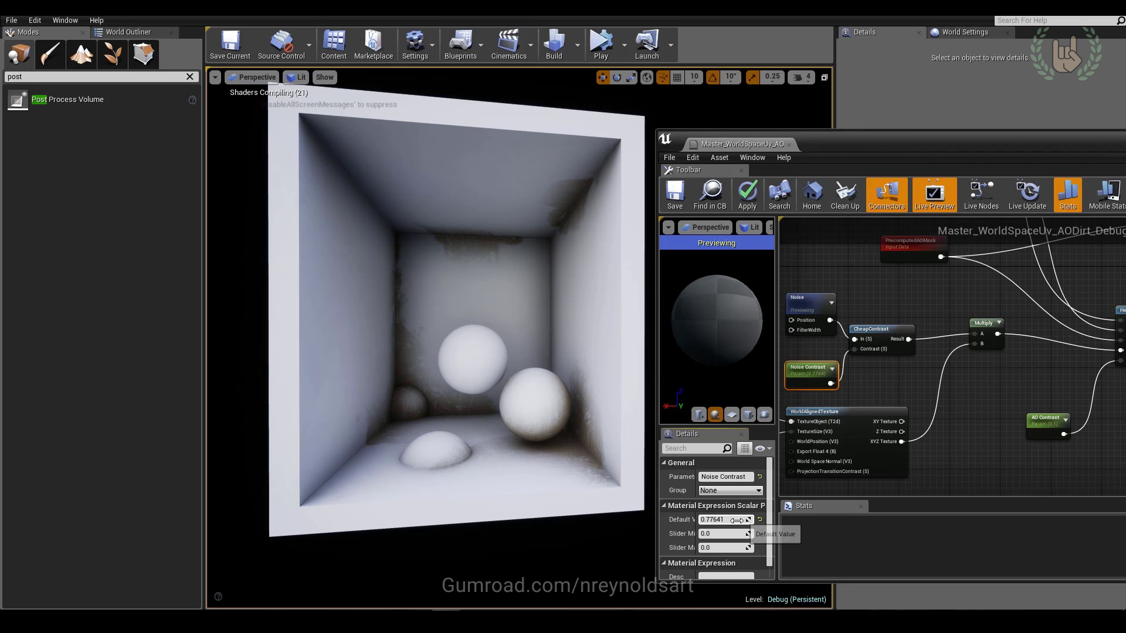
key(Return)
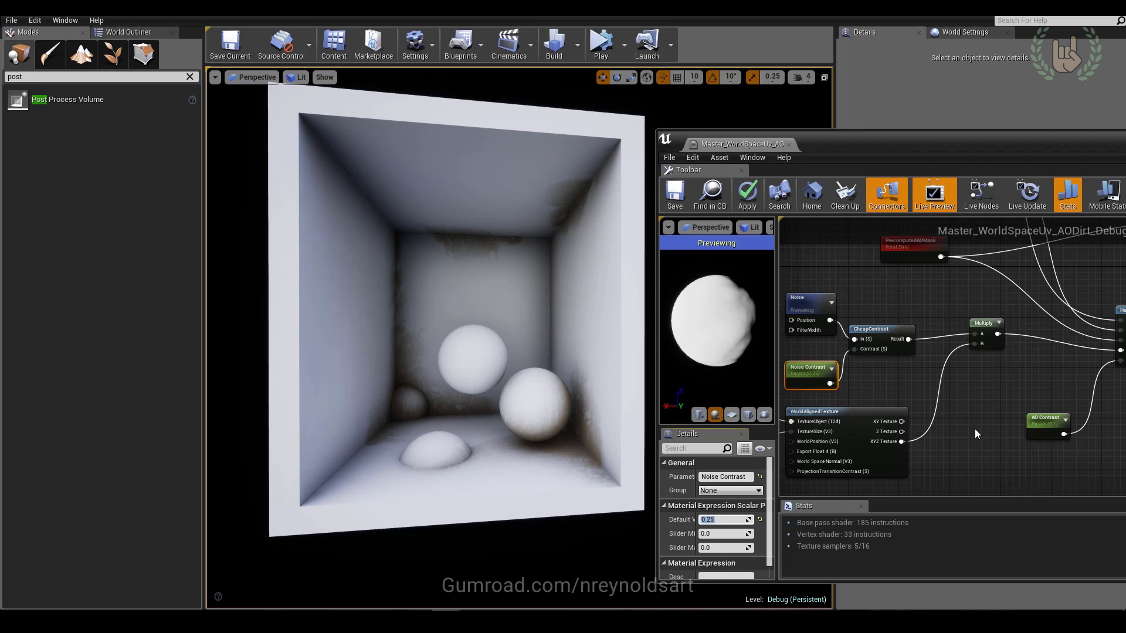
click(974, 428)
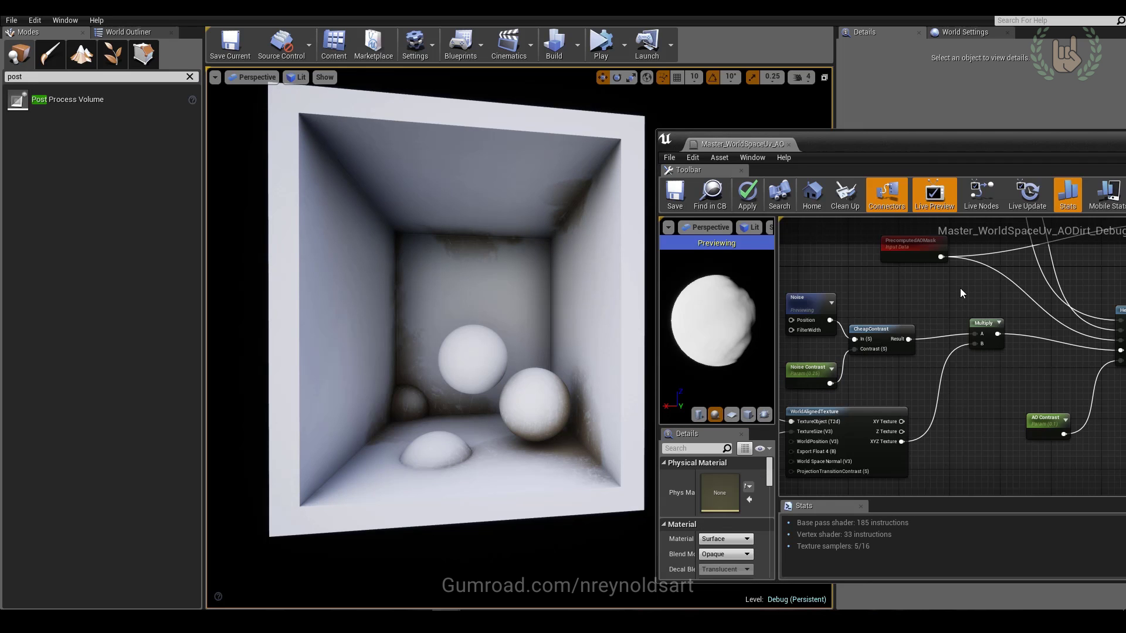
drag(918, 147, 823, 125)
scroll(933, 357, down, 3)
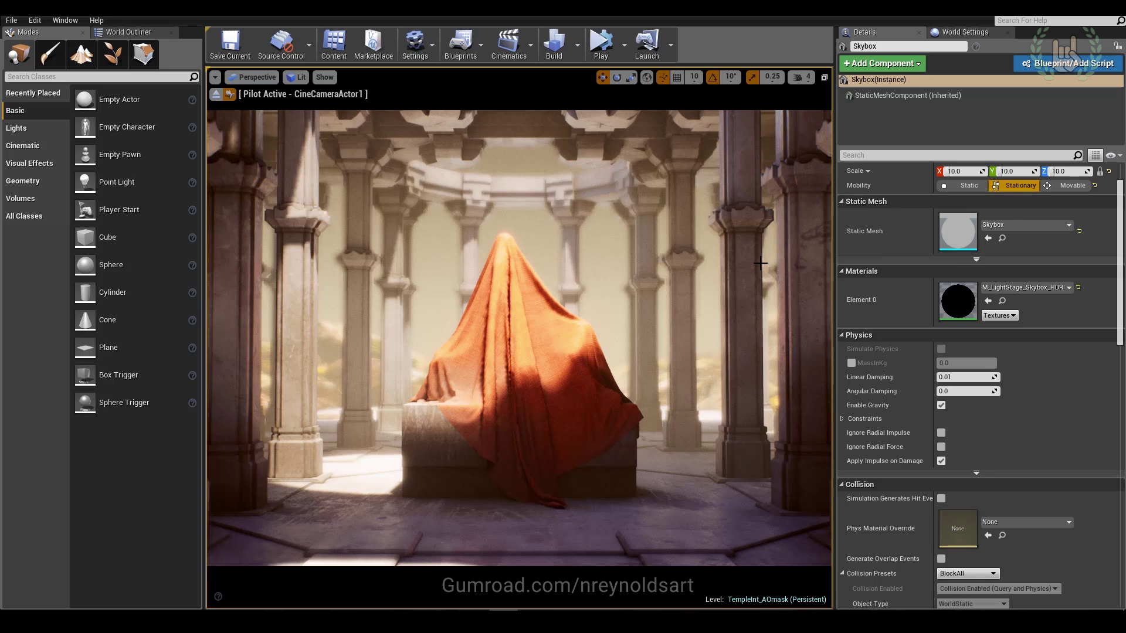
Step: Examine the temple scene in the Lightmap Density view mode and return the viewport to Lit
click(297, 77)
mouse_move(344, 193)
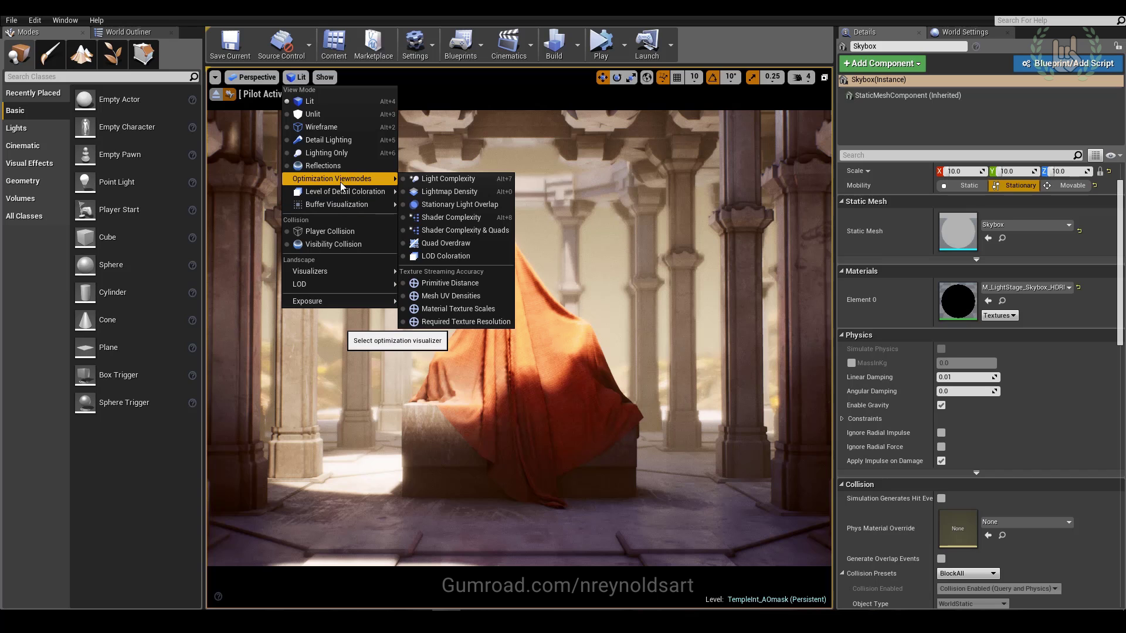
click(449, 192)
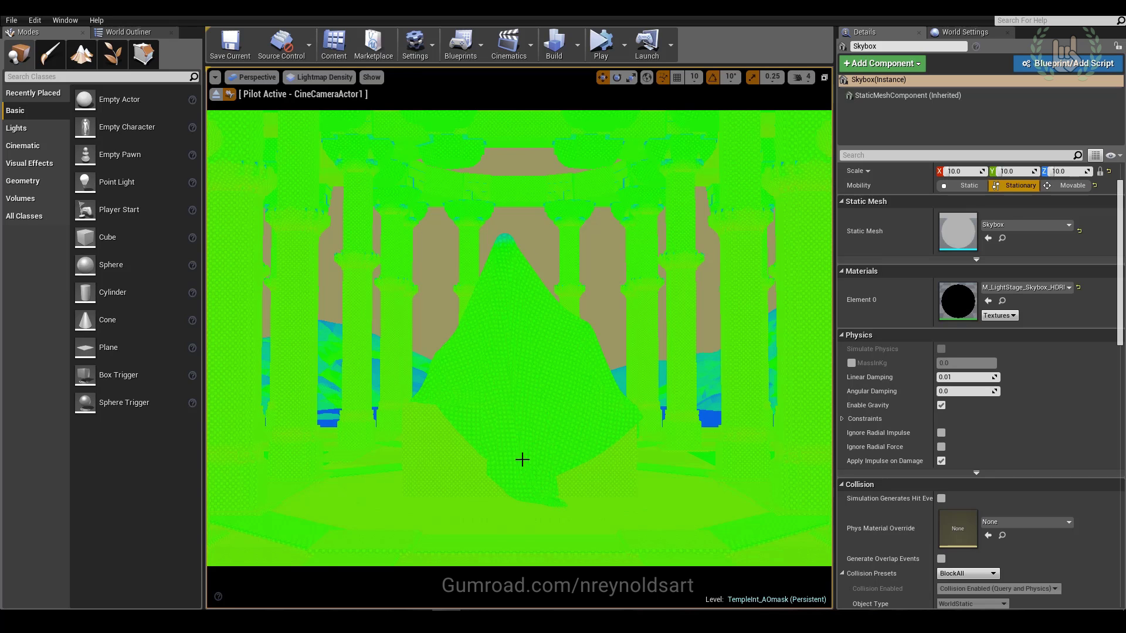
click(319, 77)
click(311, 101)
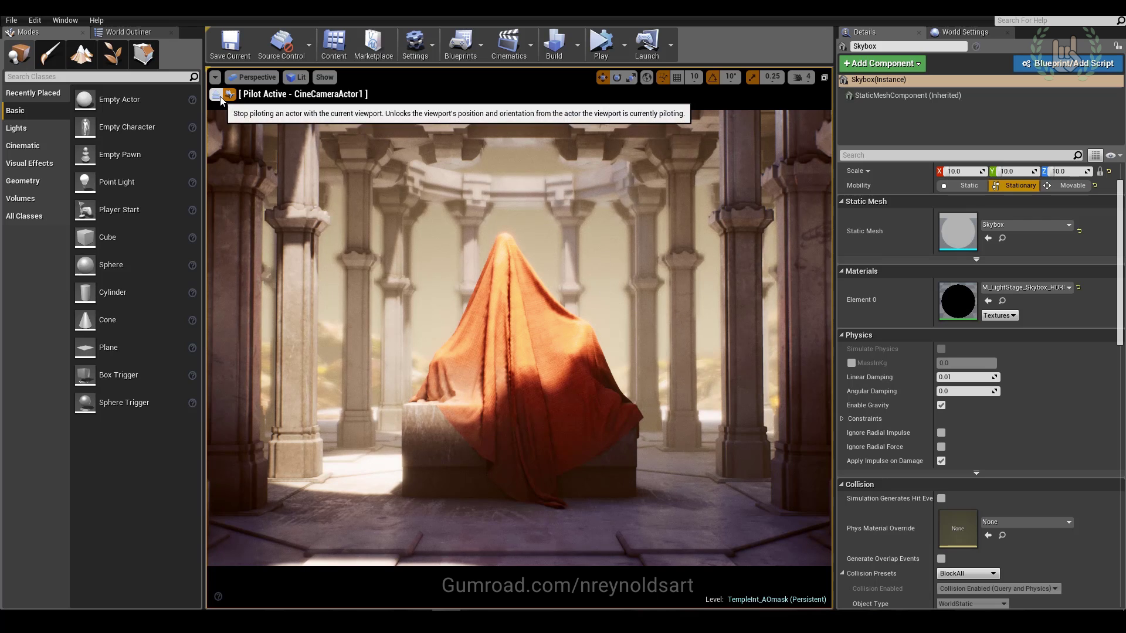
Step: Select the background pillar just beside the draped figure in the temple scene
click(693, 311)
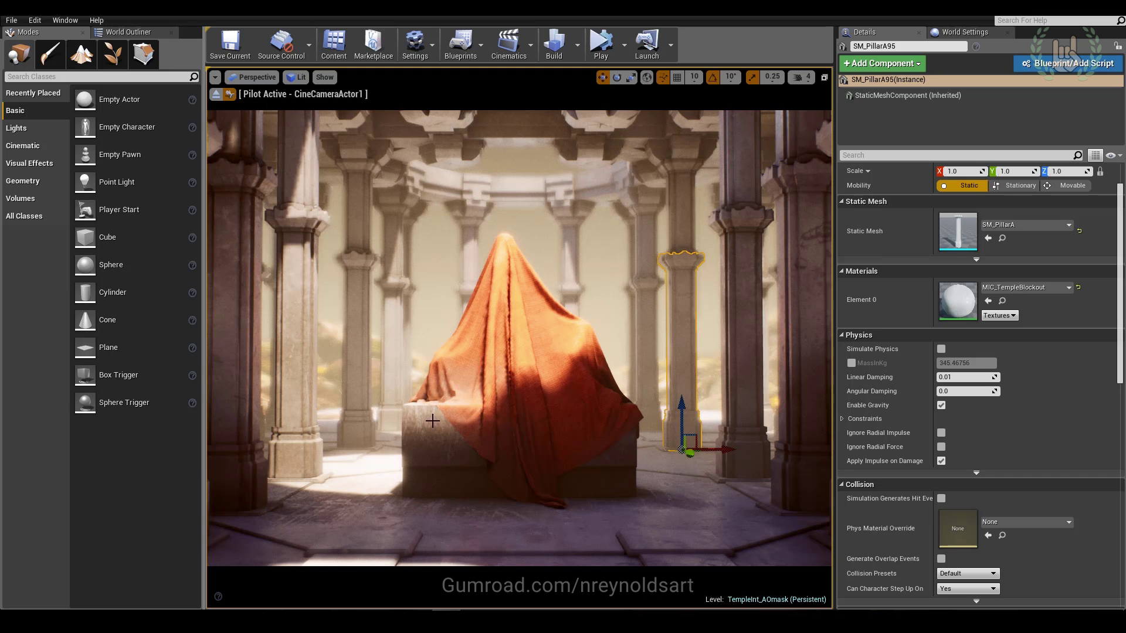
Step: Open the selected pillar's MIC_TempleBlockout material instance and arrange its window so the parameters and the temple scene are both visible
double_click(969, 302)
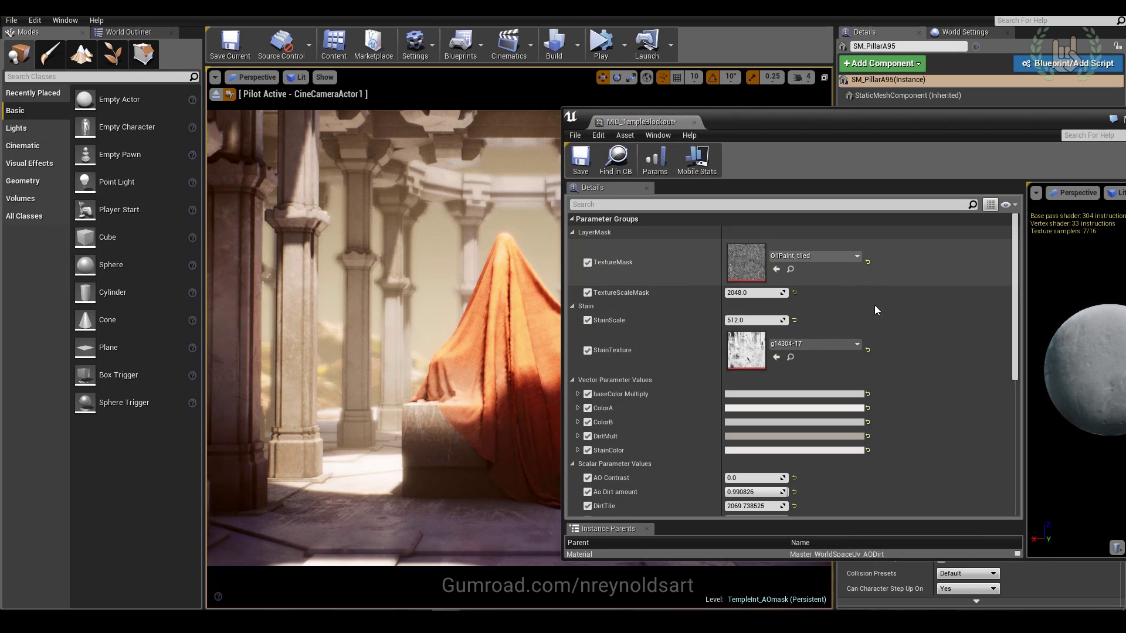
scroll(874, 305, down, 5)
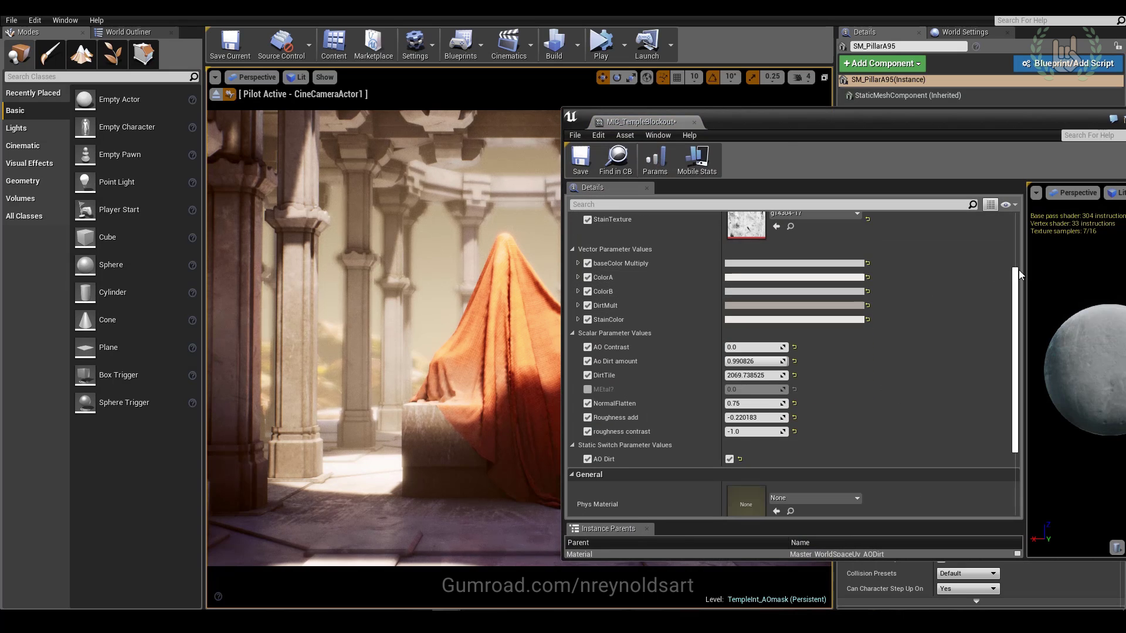
drag(1023, 269, 844, 280)
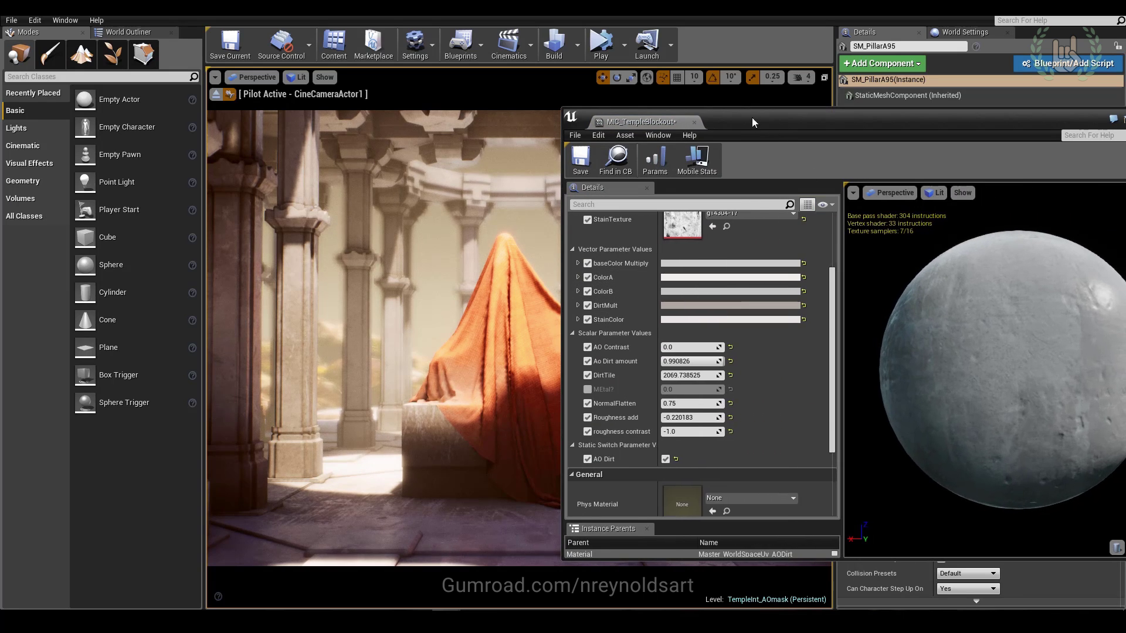
drag(751, 117, 961, 108)
scroll(983, 304, down, 1)
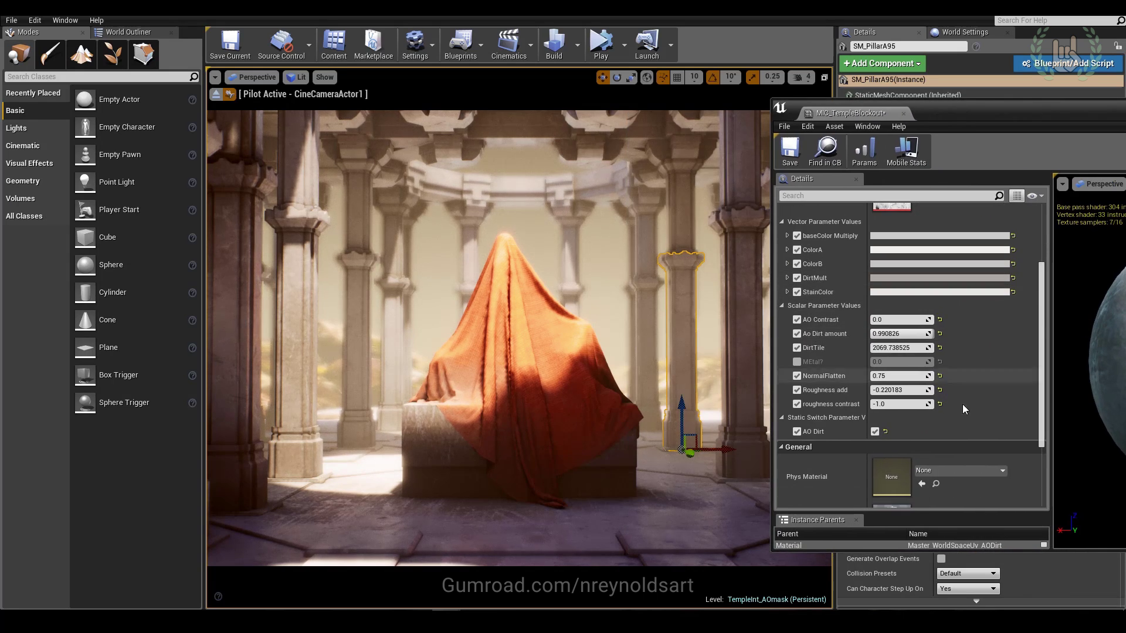
Step: Switch the AO Dirt static switch off and back on twice to compare the temple with and without dirt
click(874, 431)
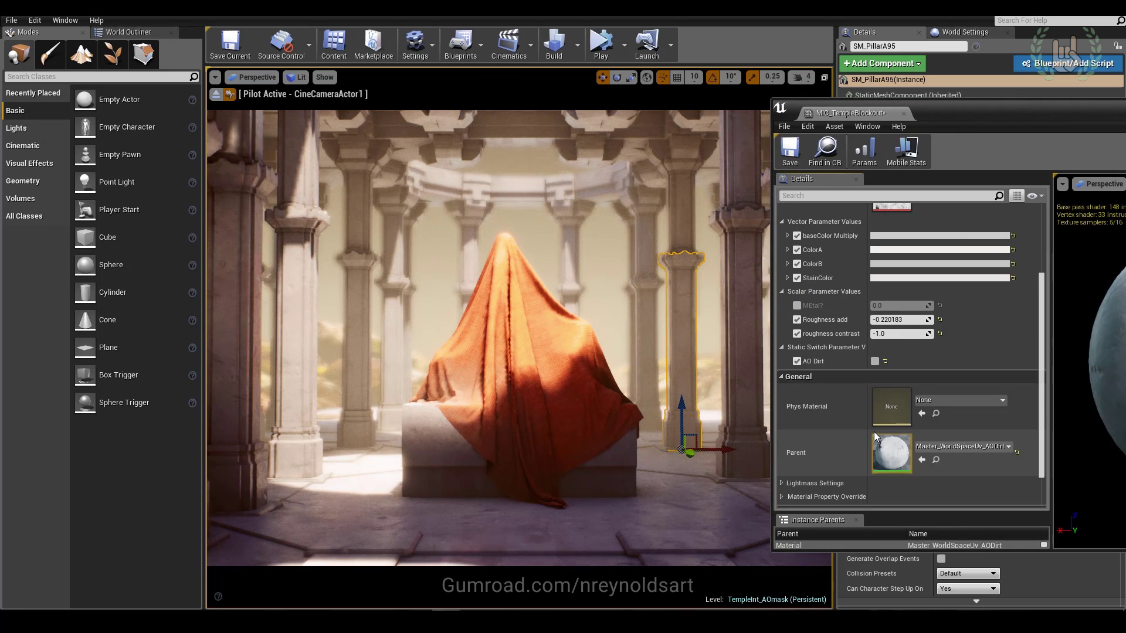
click(874, 362)
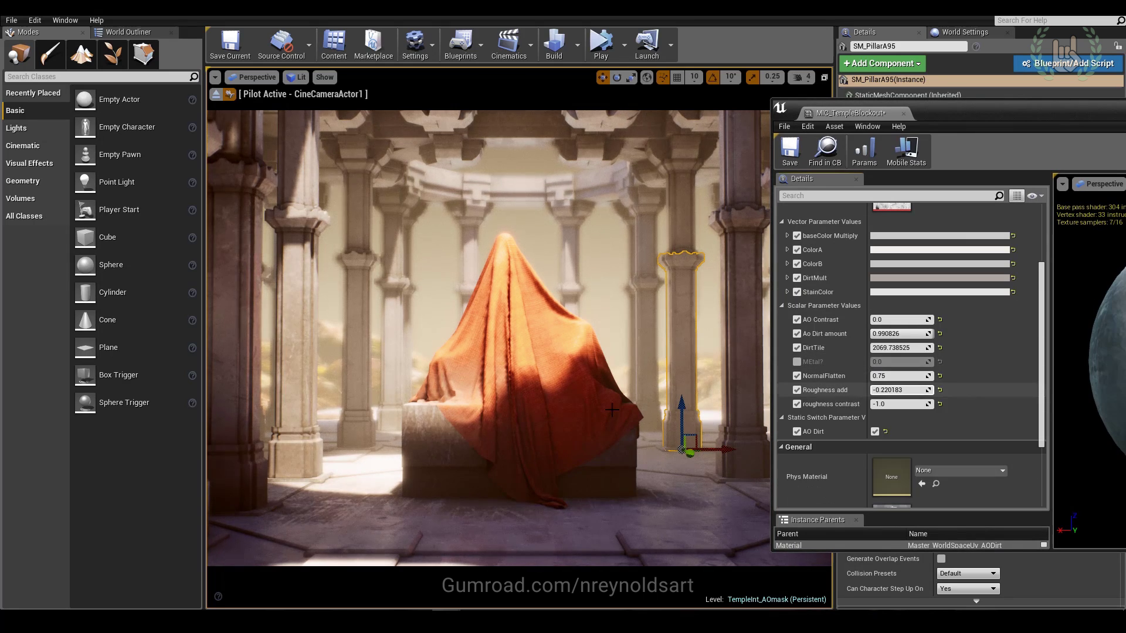
click(875, 431)
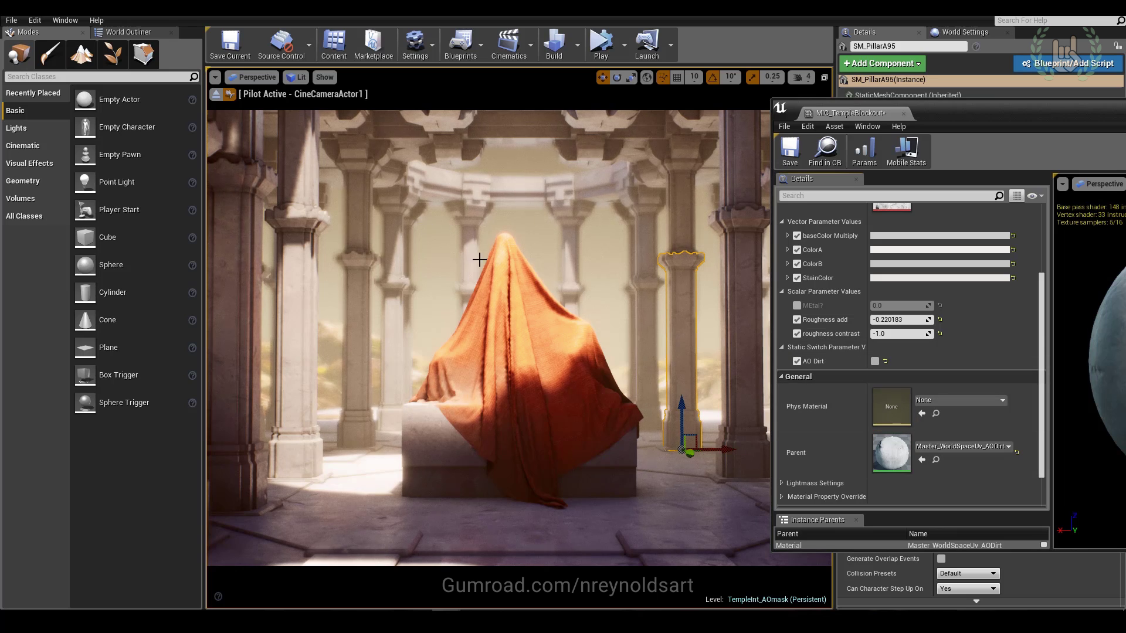
click(874, 362)
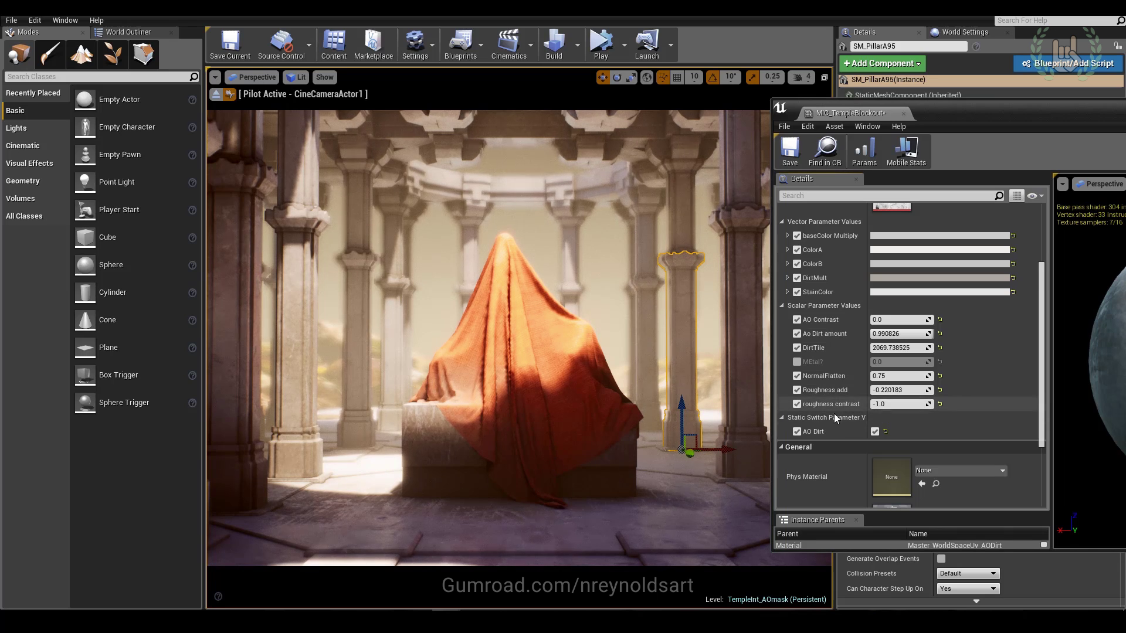
Step: Try an AO Contrast of 0.39992 with an Ao Dirt amount of 0.385321 on the temple material
mouse_move(908, 331)
mouse_down()
mouse_move(845, 332)
mouse_move(931, 334)
mouse_move(909, 333)
mouse_move(931, 320)
mouse_up()
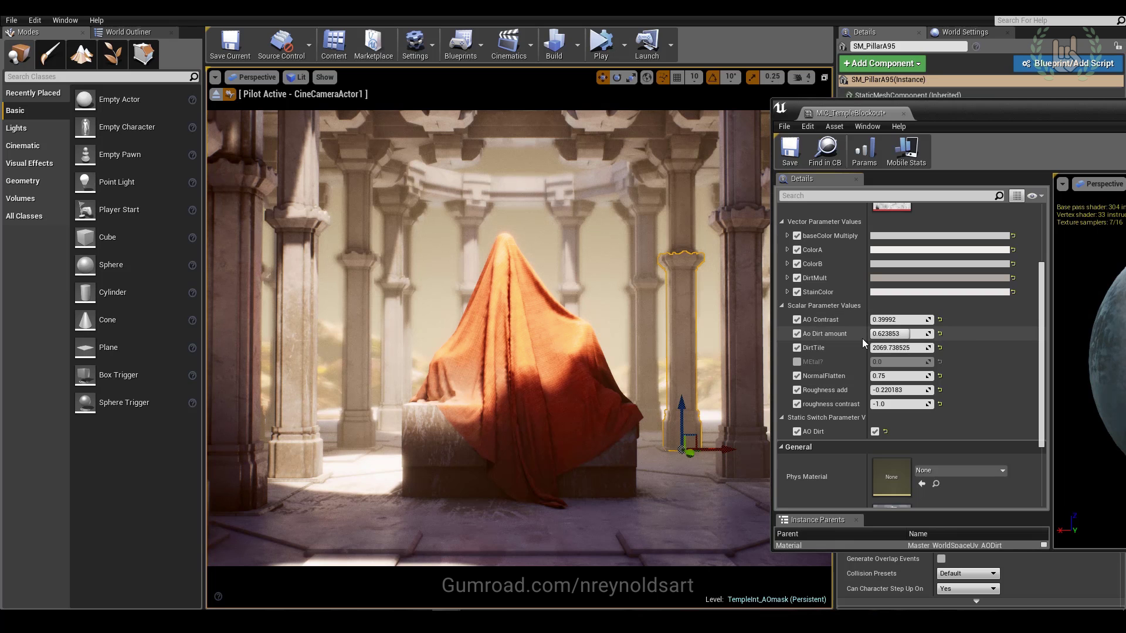
mouse_move(905, 334)
mouse_down()
mouse_move(882, 334)
mouse_move(895, 333)
mouse_up()
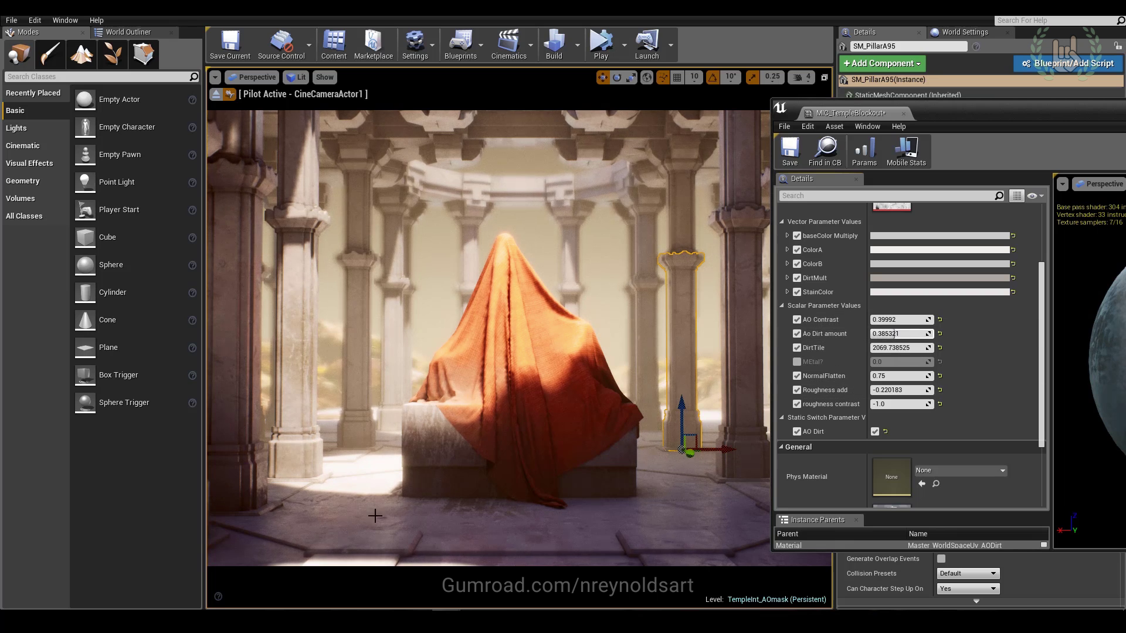
Step: Stop piloting the cine camera and set the Ao Dirt amount to 1 and AO Contrast to 0
click(215, 94)
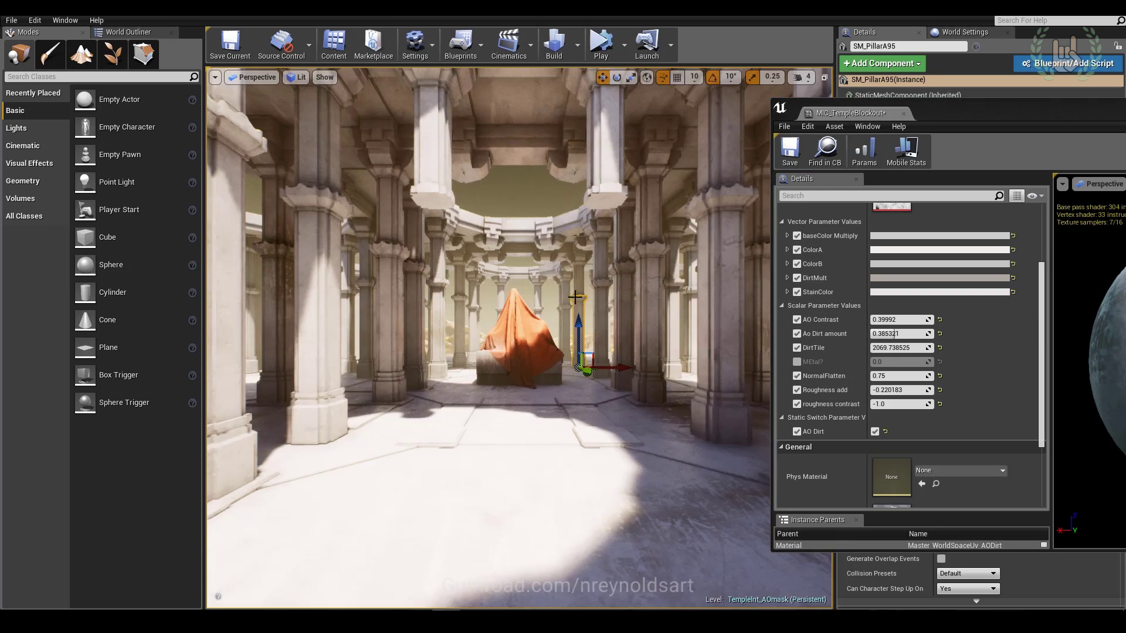
right_drag(410, 293, 340, 440)
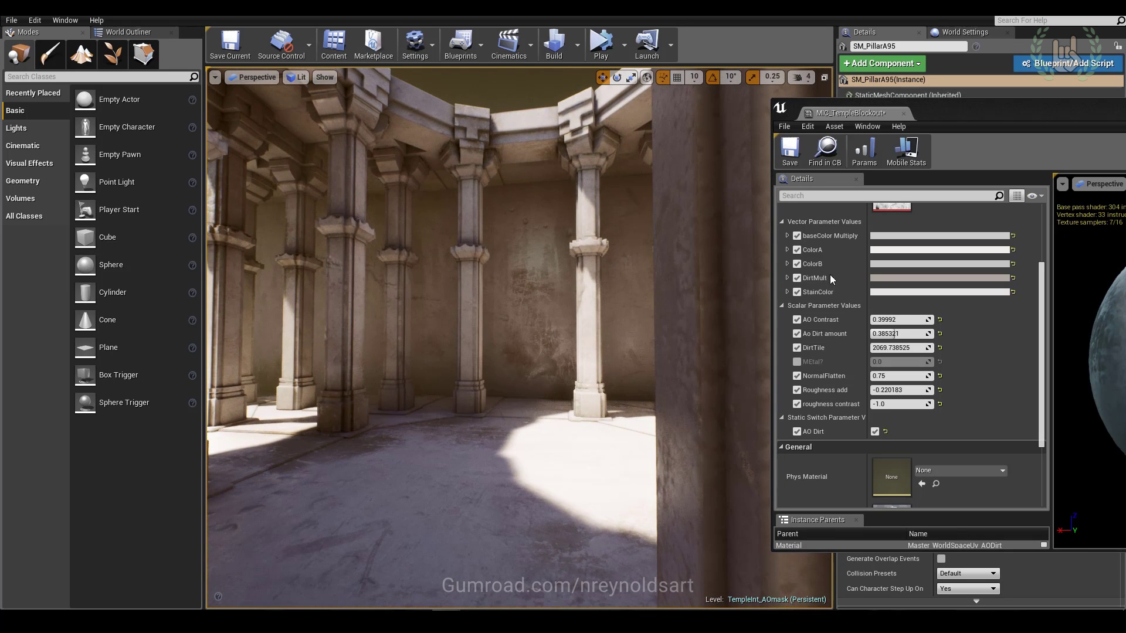
click(908, 334)
text(1)
key(Return)
click(900, 320)
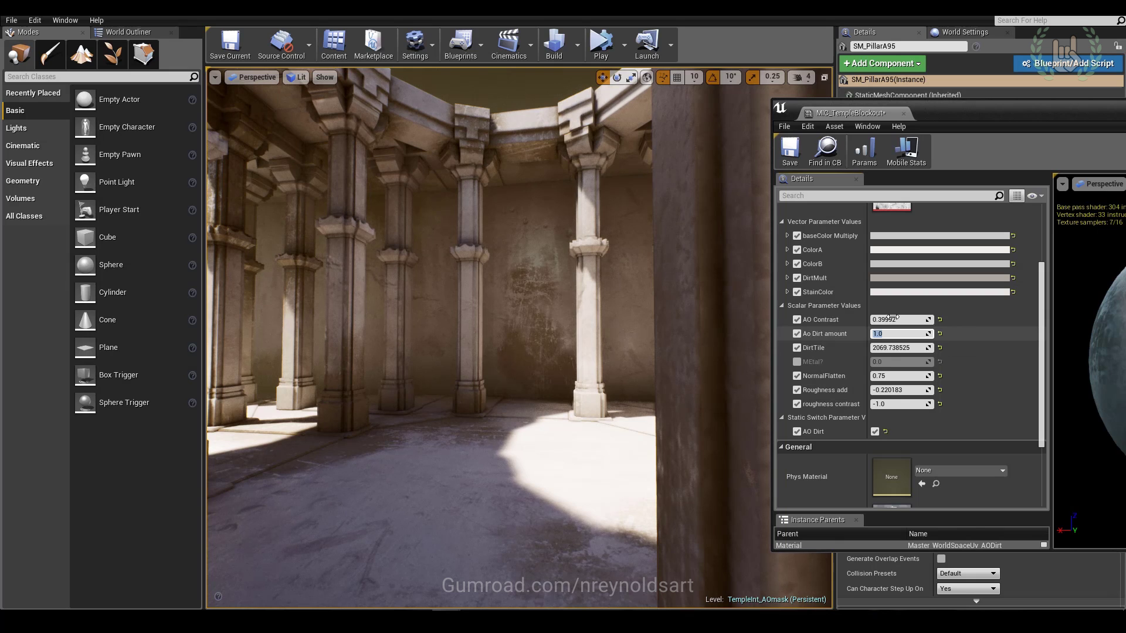
text(0)
key(Return)
Step: Try a saturated orange DirtMult colour, Hex sRGB AE5300FF, and inspect where the dirt falls on the temple's columns and floor
right_drag(453, 293, 325, 422)
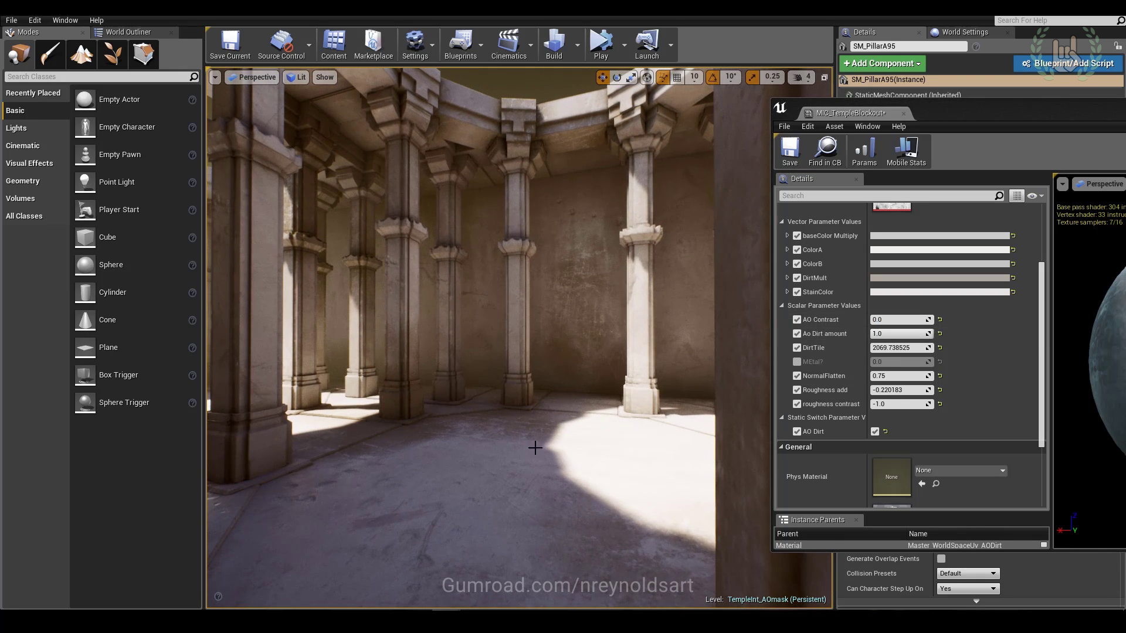
click(901, 278)
drag(765, 369, 789, 394)
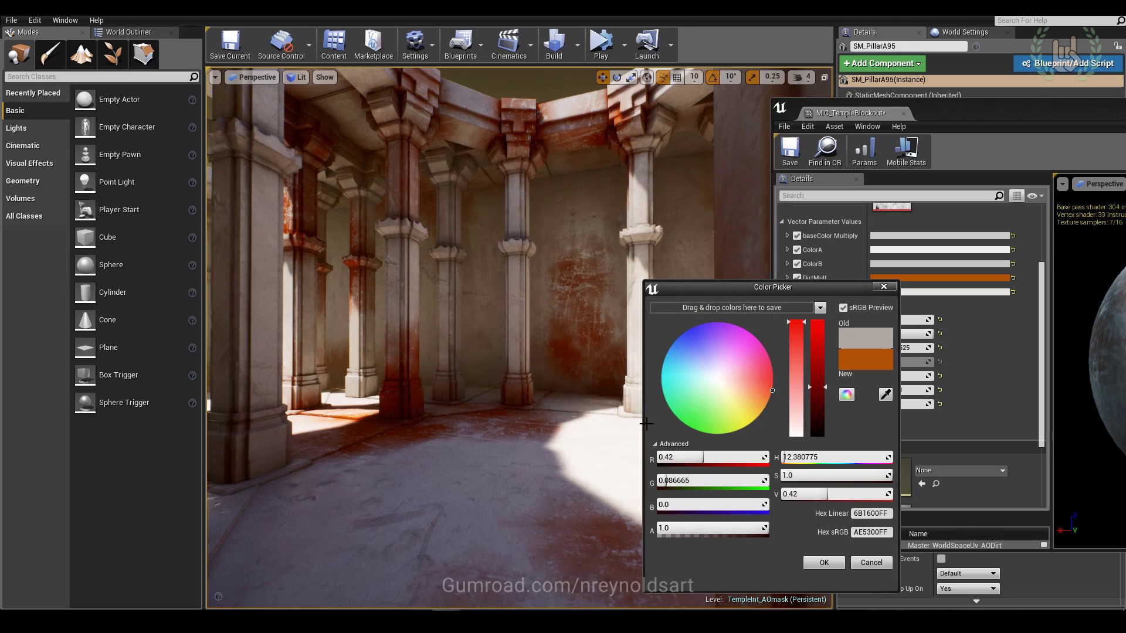
click(839, 564)
right_drag(528, 351, 662, 423)
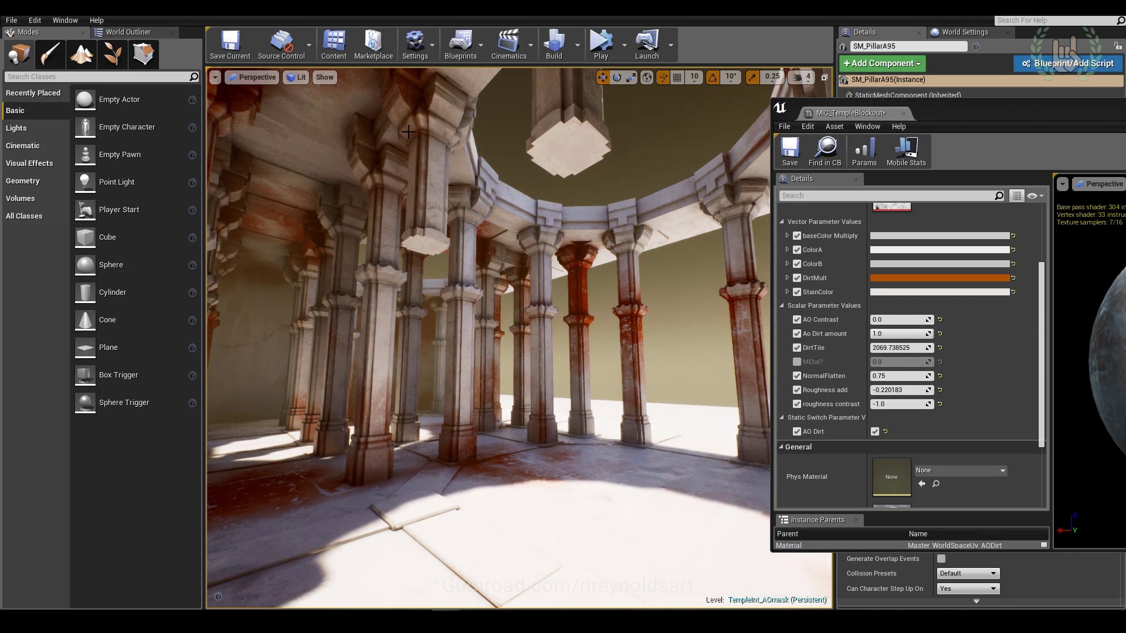
right_drag(519, 329, 507, 355)
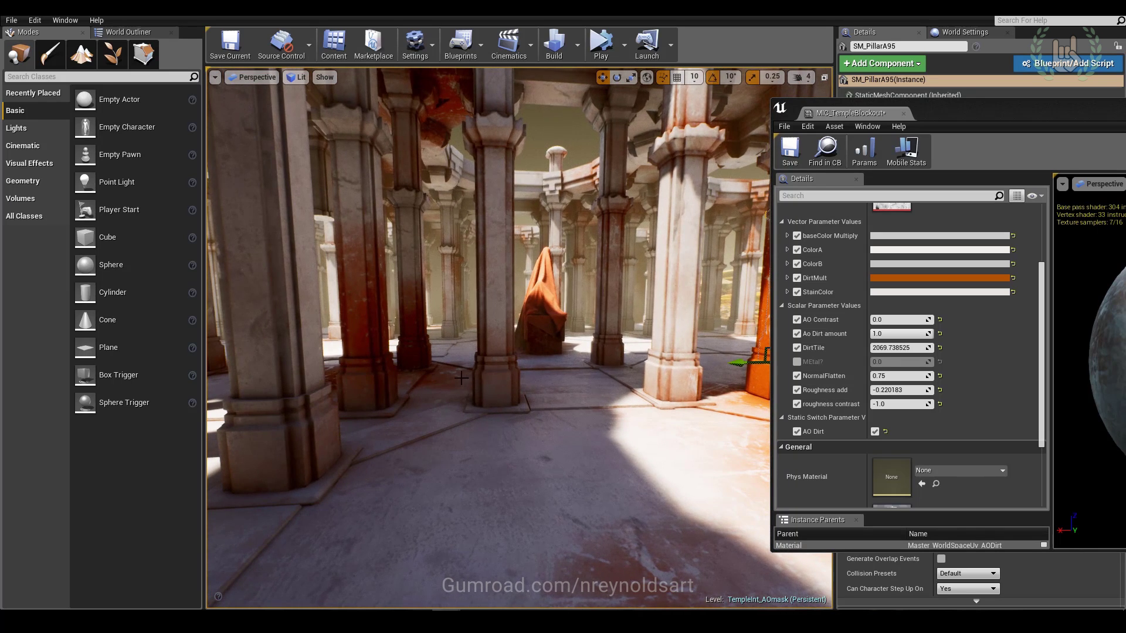
right_drag(440, 395, 458, 395)
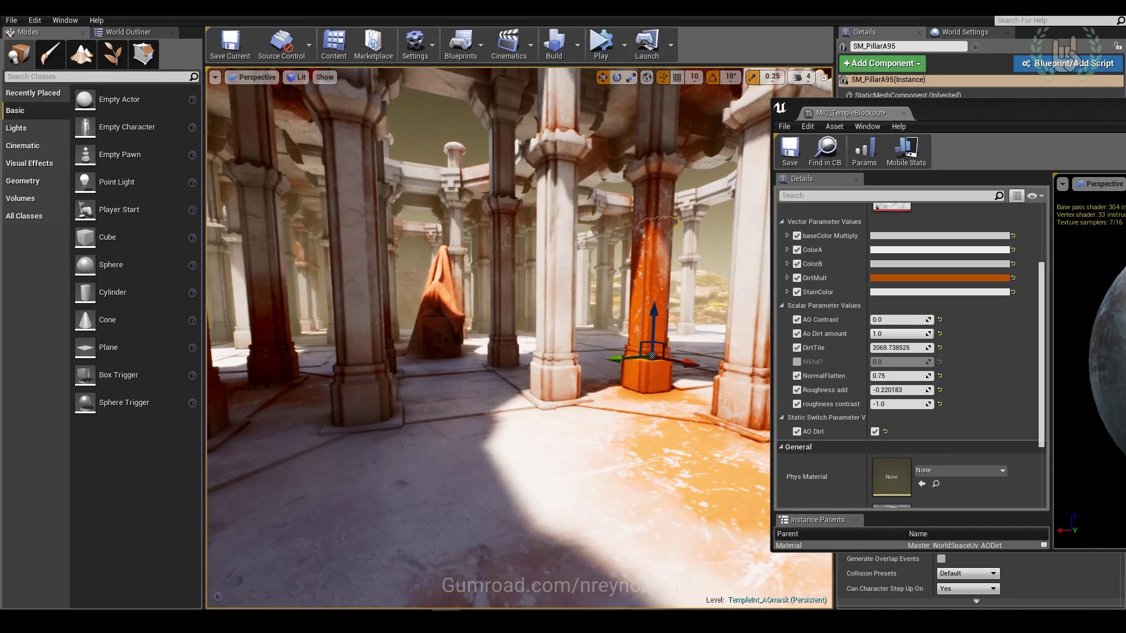
Step: Set the DirtMult colour to a muted brown with Hex sRGB A49284FF
click(941, 285)
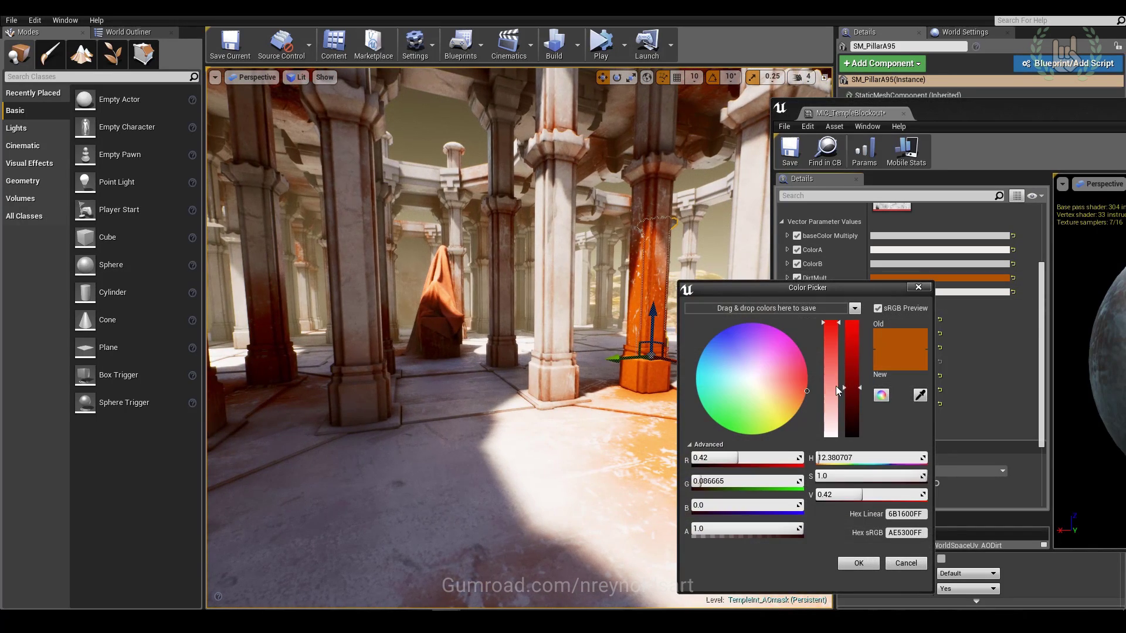
mouse_move(835, 386)
mouse_down()
mouse_move(835, 397)
mouse_move(856, 387)
mouse_up()
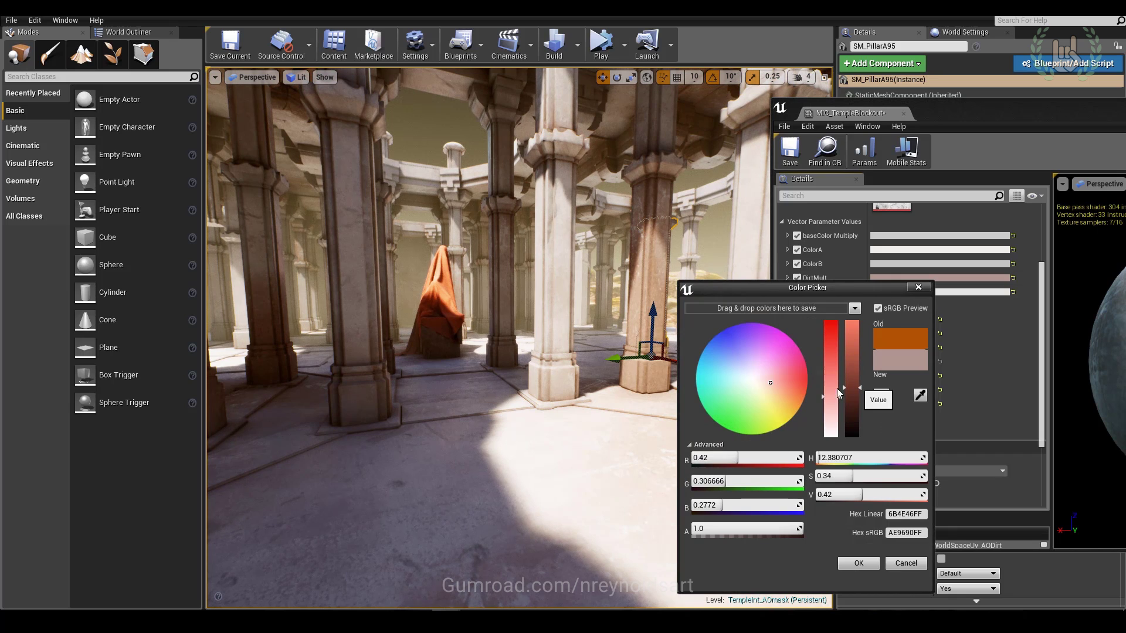
drag(772, 382, 773, 386)
drag(855, 388, 854, 394)
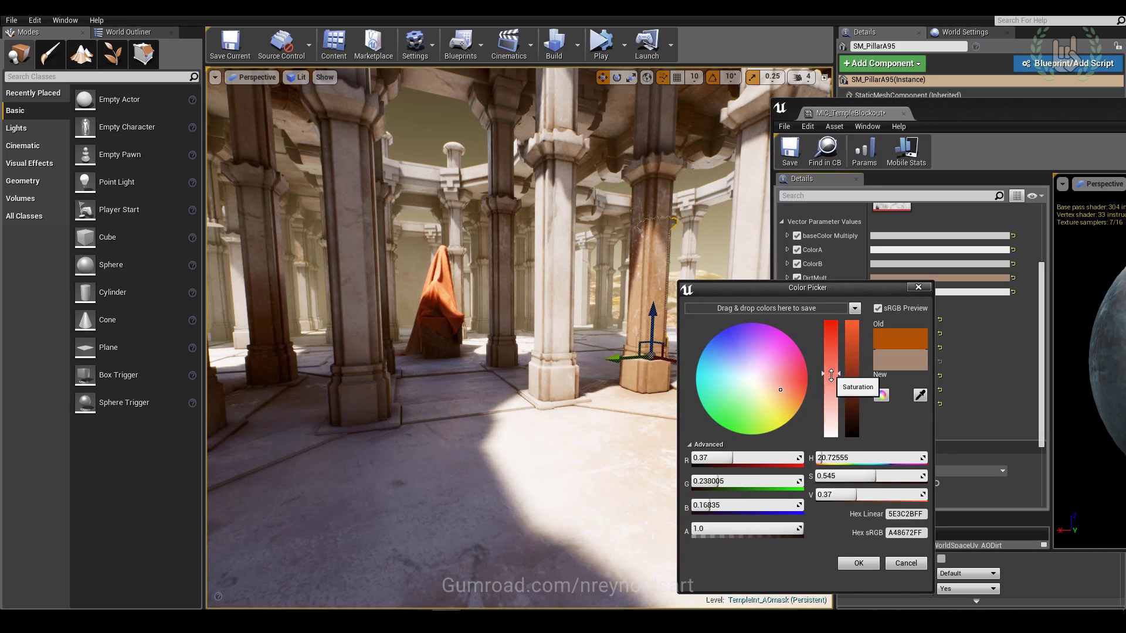
mouse_move(774, 387)
mouse_down()
mouse_move(784, 392)
mouse_move(772, 388)
mouse_up()
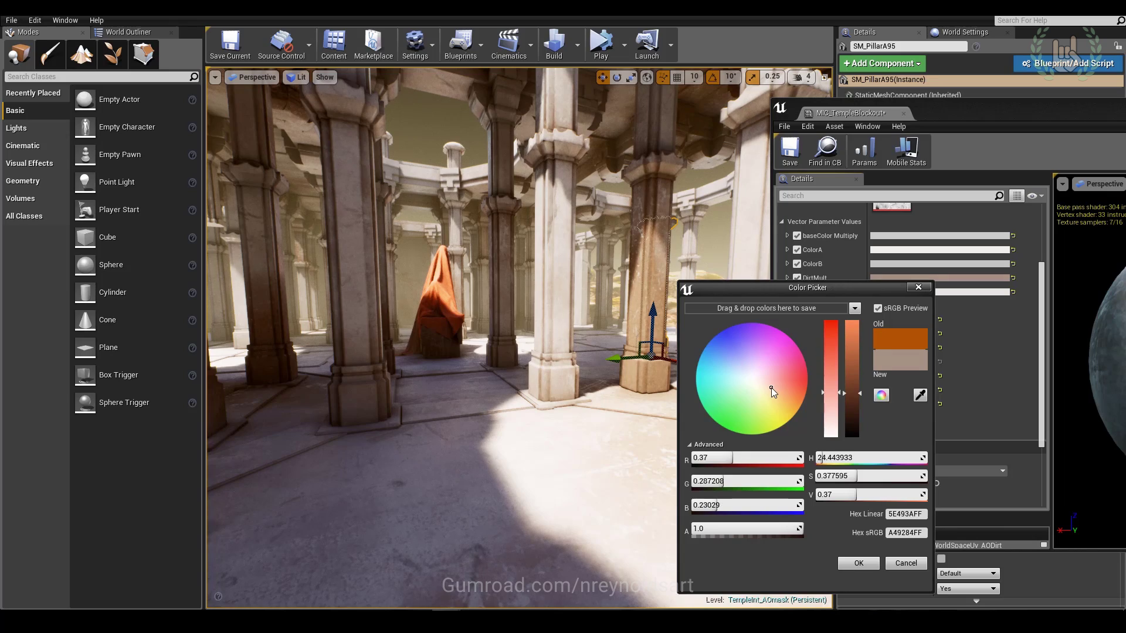
click(858, 563)
Step: Deselect the pillar and examine the brown dirt around the draped figure, the column bases and along the colonnade
right_drag(480, 299, 479, 299)
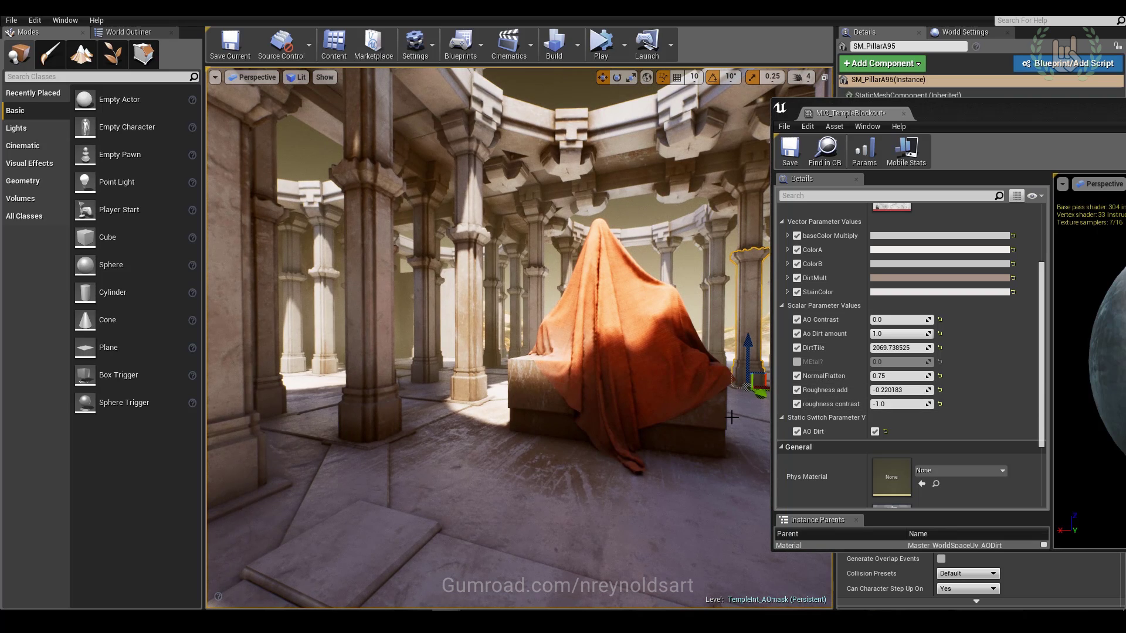
right_drag(530, 364, 531, 365)
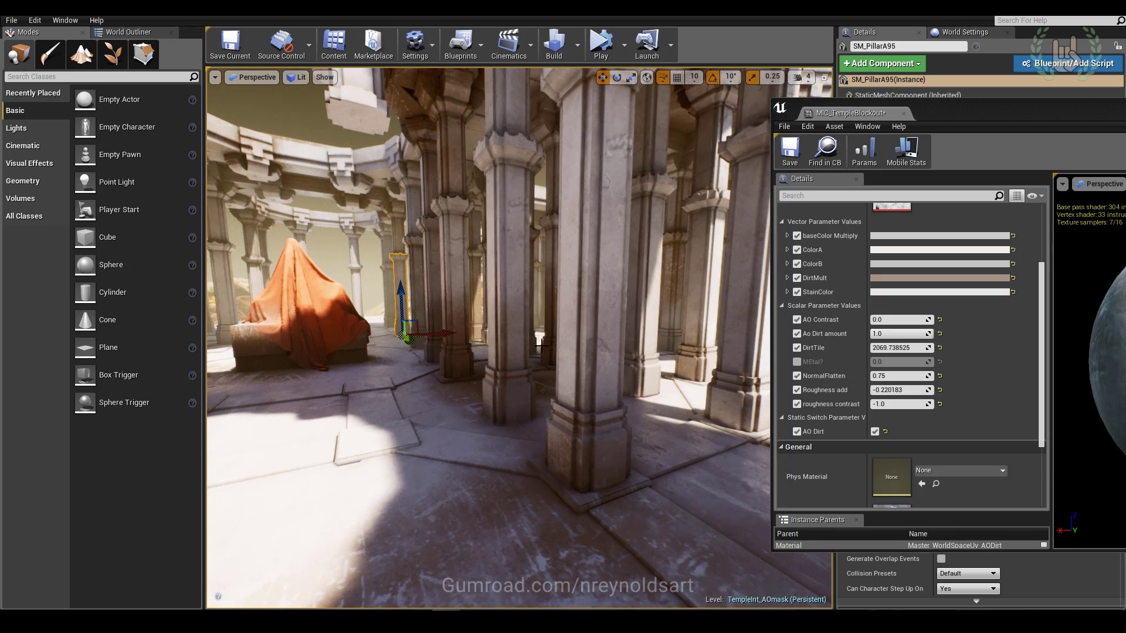
key(Escape)
right_drag(540, 343, 447, 198)
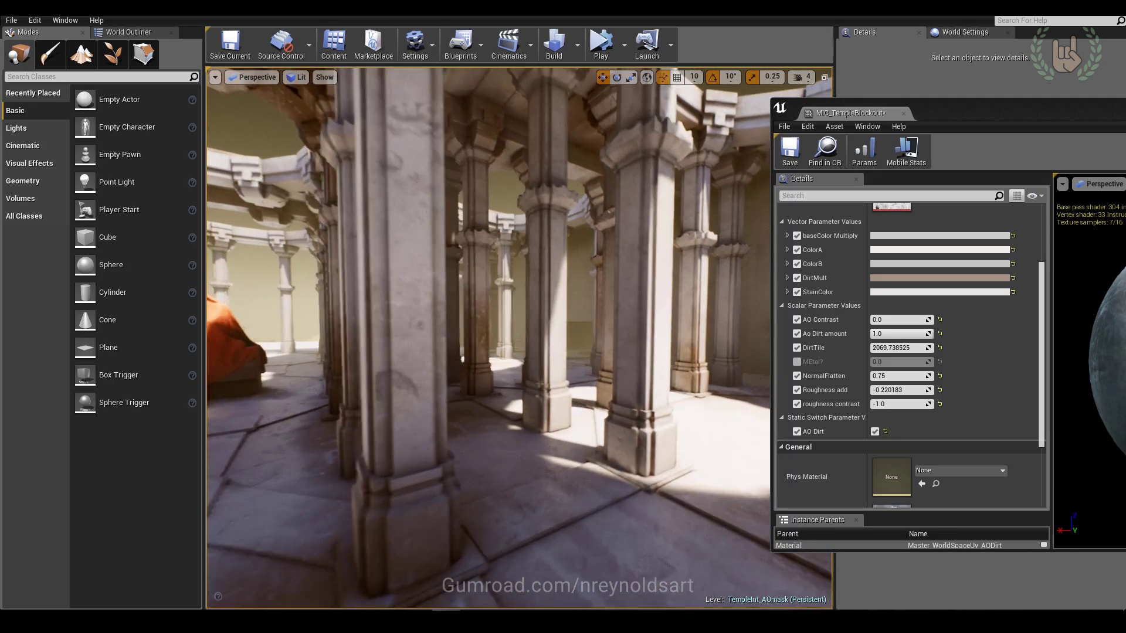
mouse_move(415, 418)
right_down()
mouse_move(434, 410)
mouse_move(405, 416)
mouse_move(414, 419)
right_up()
right_drag(505, 276, 505, 276)
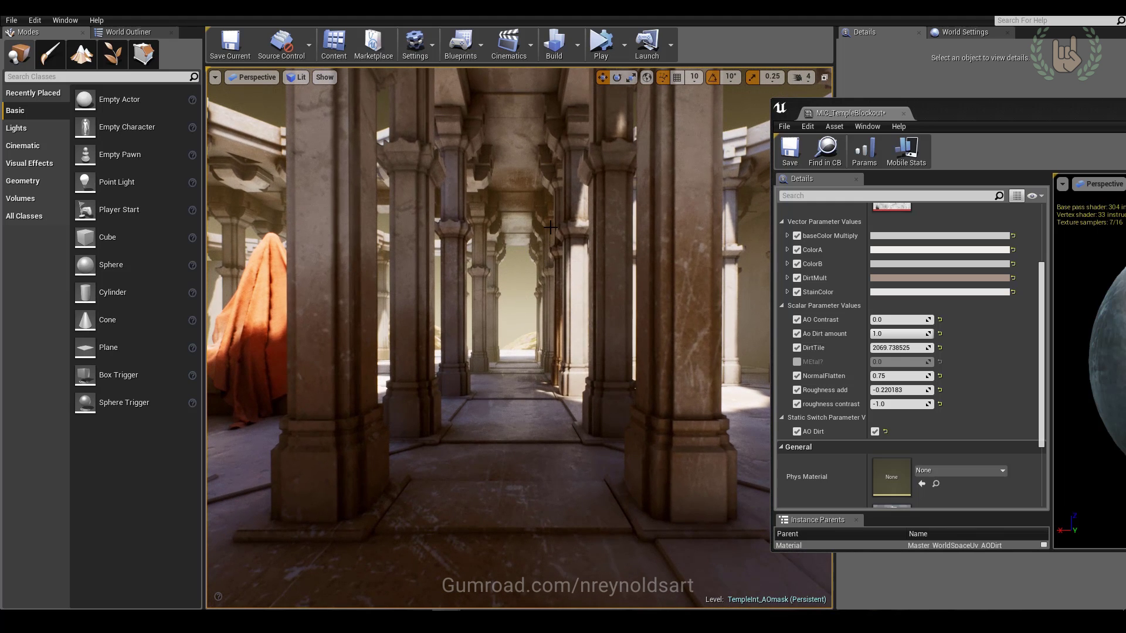
right_drag(545, 200, 579, 197)
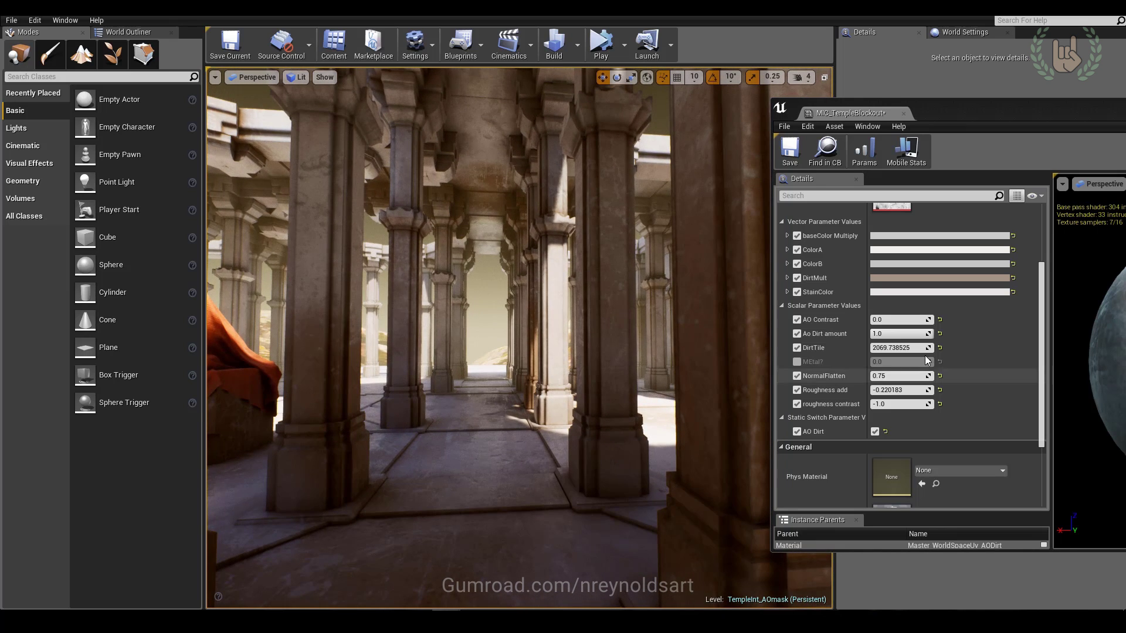
Step: Set the Ao Dirt amount to 0.990826 and review the dirt on the columns around the draped figure
drag(915, 334, 936, 333)
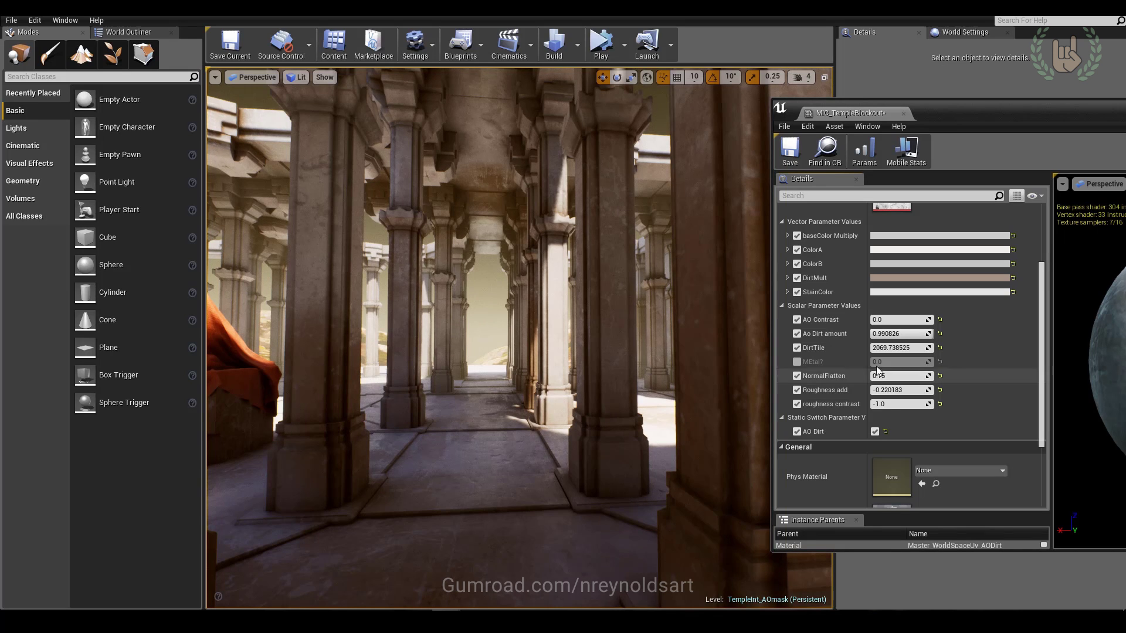
right_drag(587, 352, 539, 351)
mouse_move(631, 345)
right_down()
mouse_move(622, 346)
mouse_move(632, 346)
right_up()
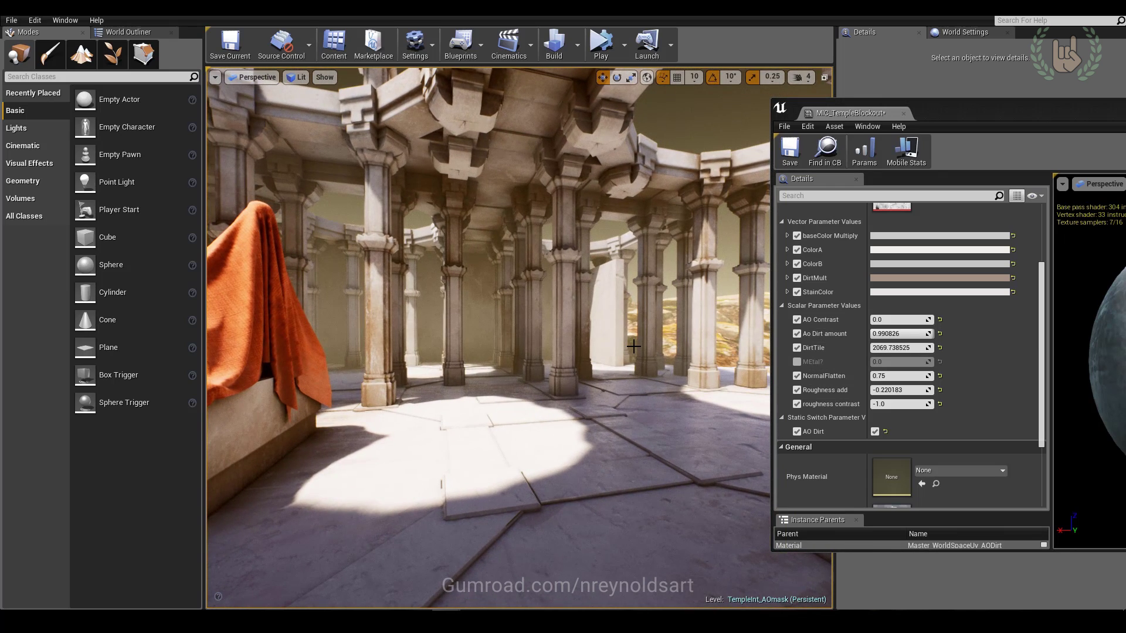